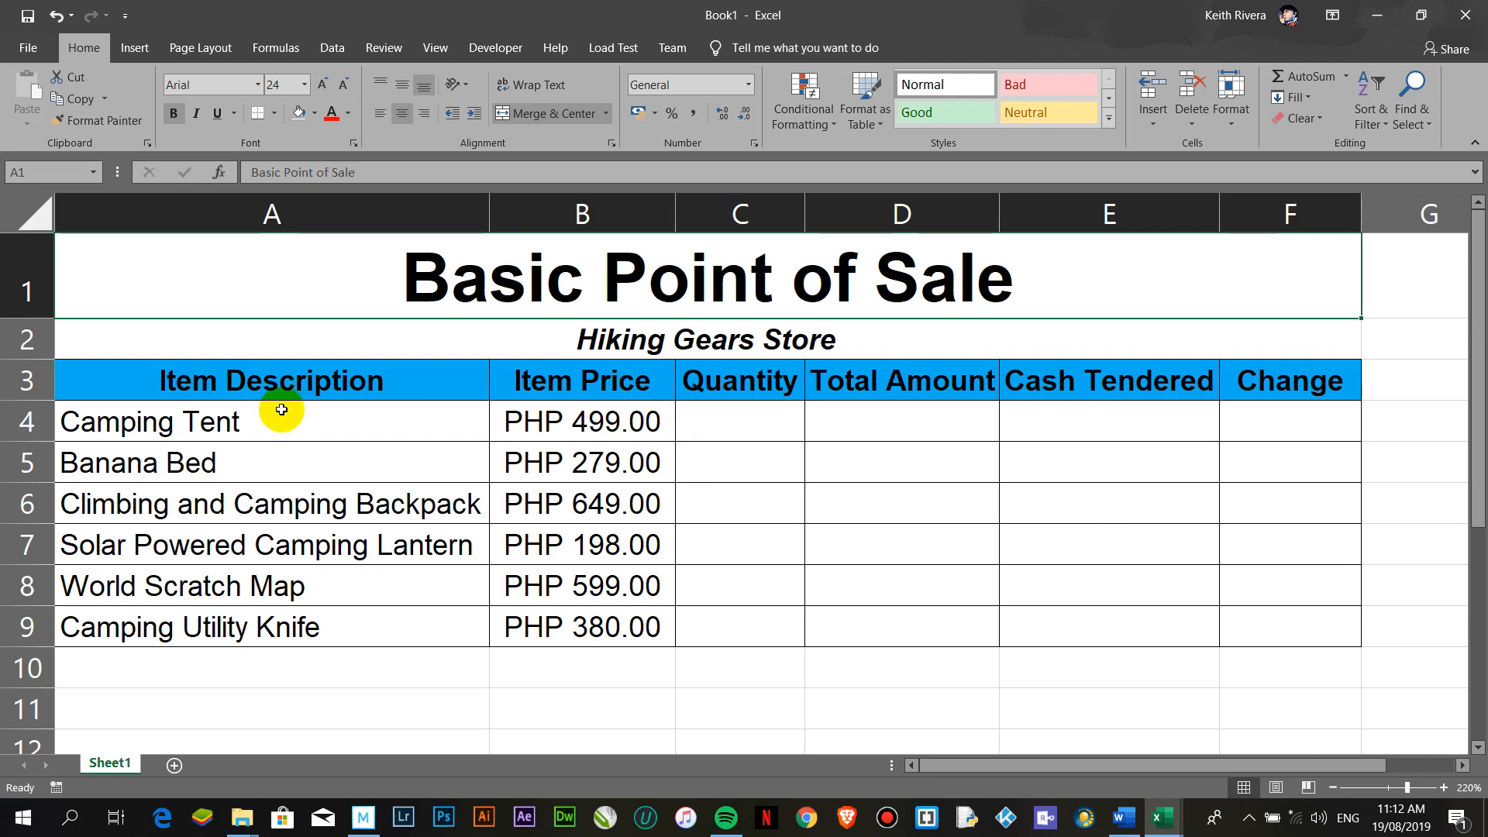
Step: Review the store name, the item descriptions in A4:A9 and their prices in B4:B9
left_click(557, 338)
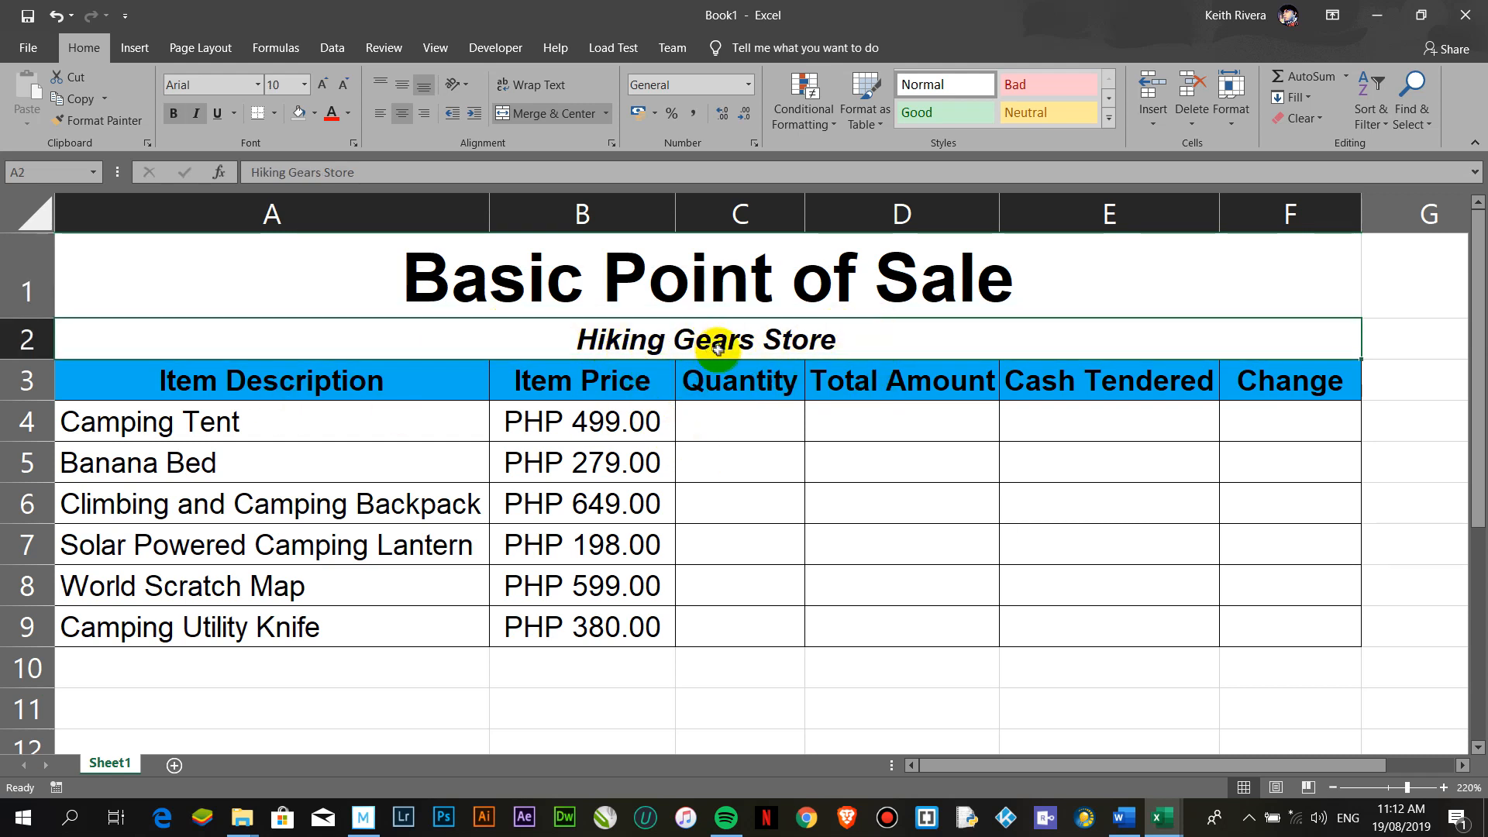
left_click_drag(283, 422, 280, 625)
left_click(247, 423)
left_click(266, 539)
left_click(318, 609)
left_click_drag(608, 422, 598, 621)
left_click(580, 680)
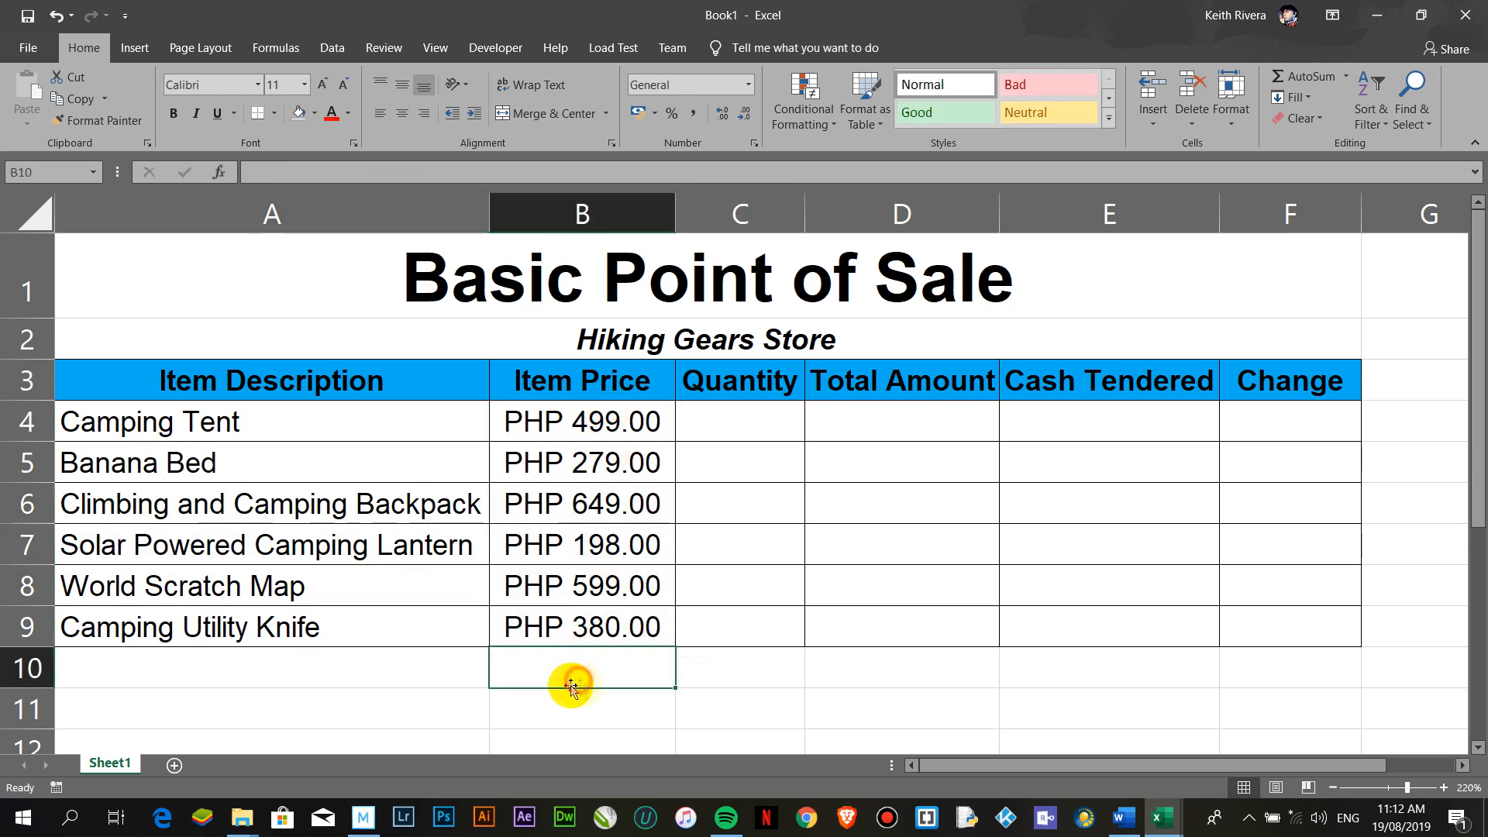
Step: Examine the column headings from Item Description to Change, including the whole Total Amount and Change columns
left_click(323, 378)
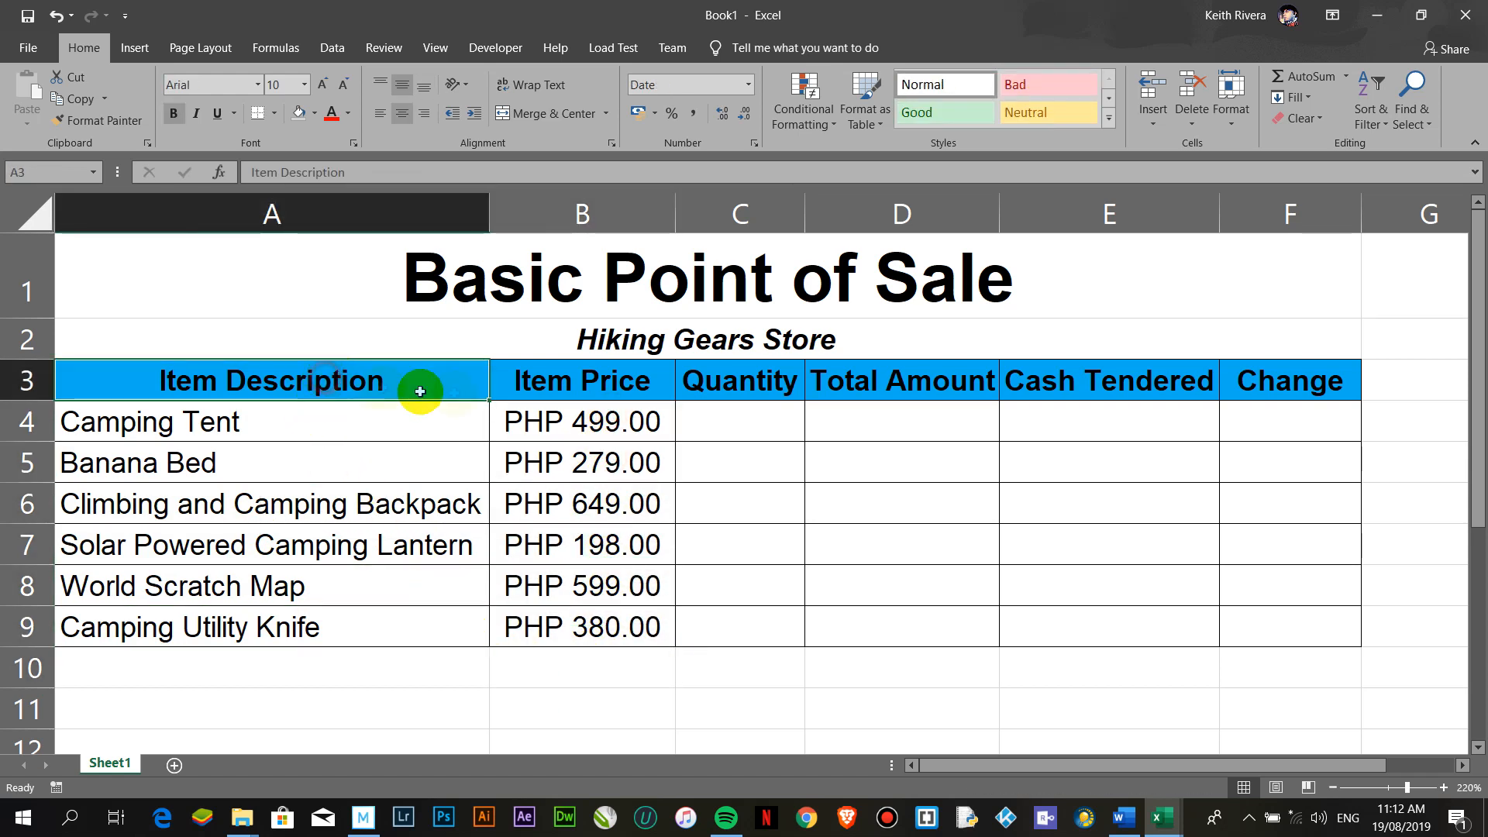
left_click(567, 380)
left_click(763, 381)
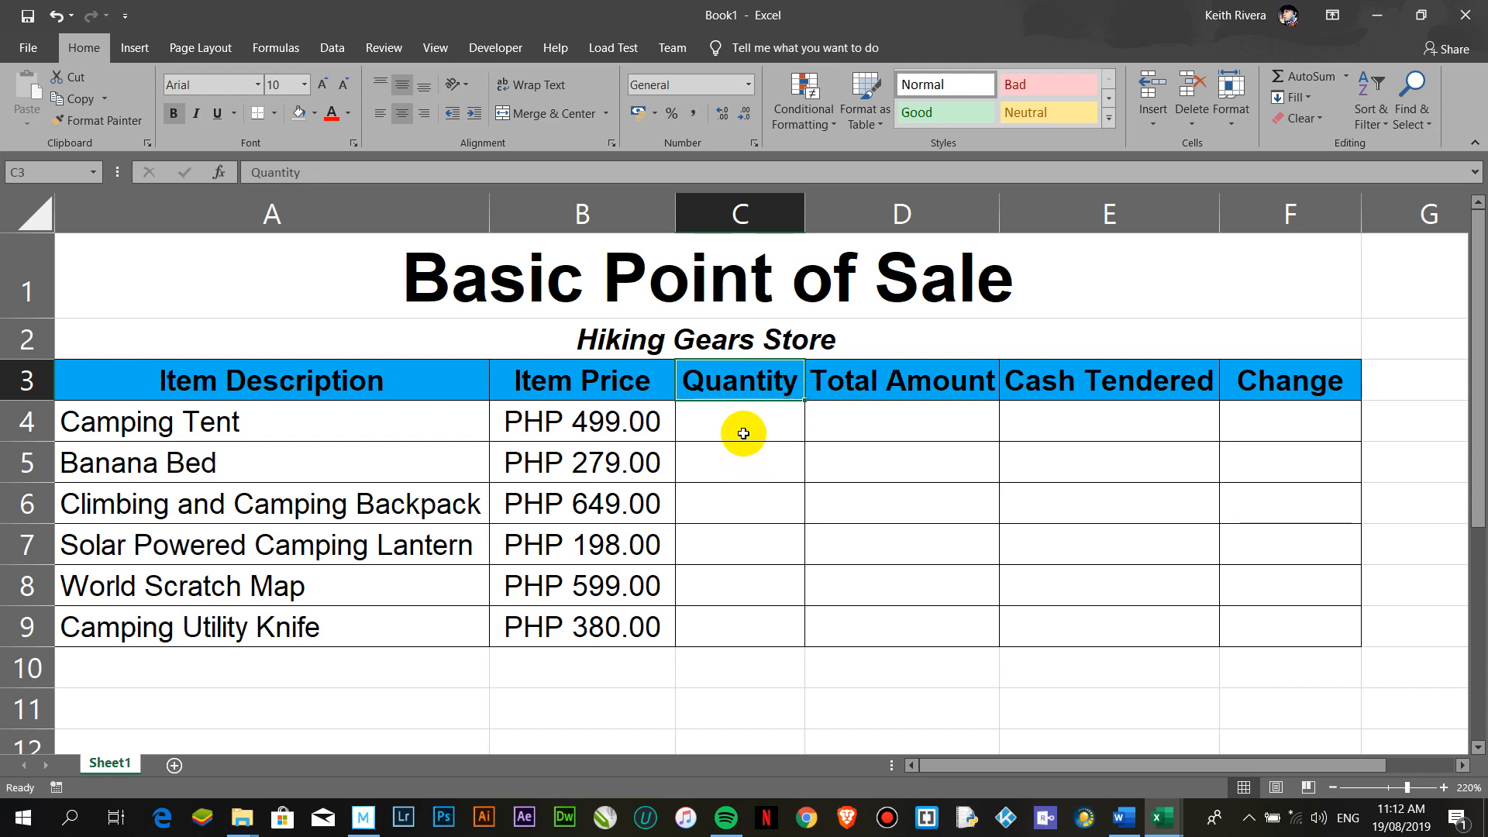
left_click(904, 390)
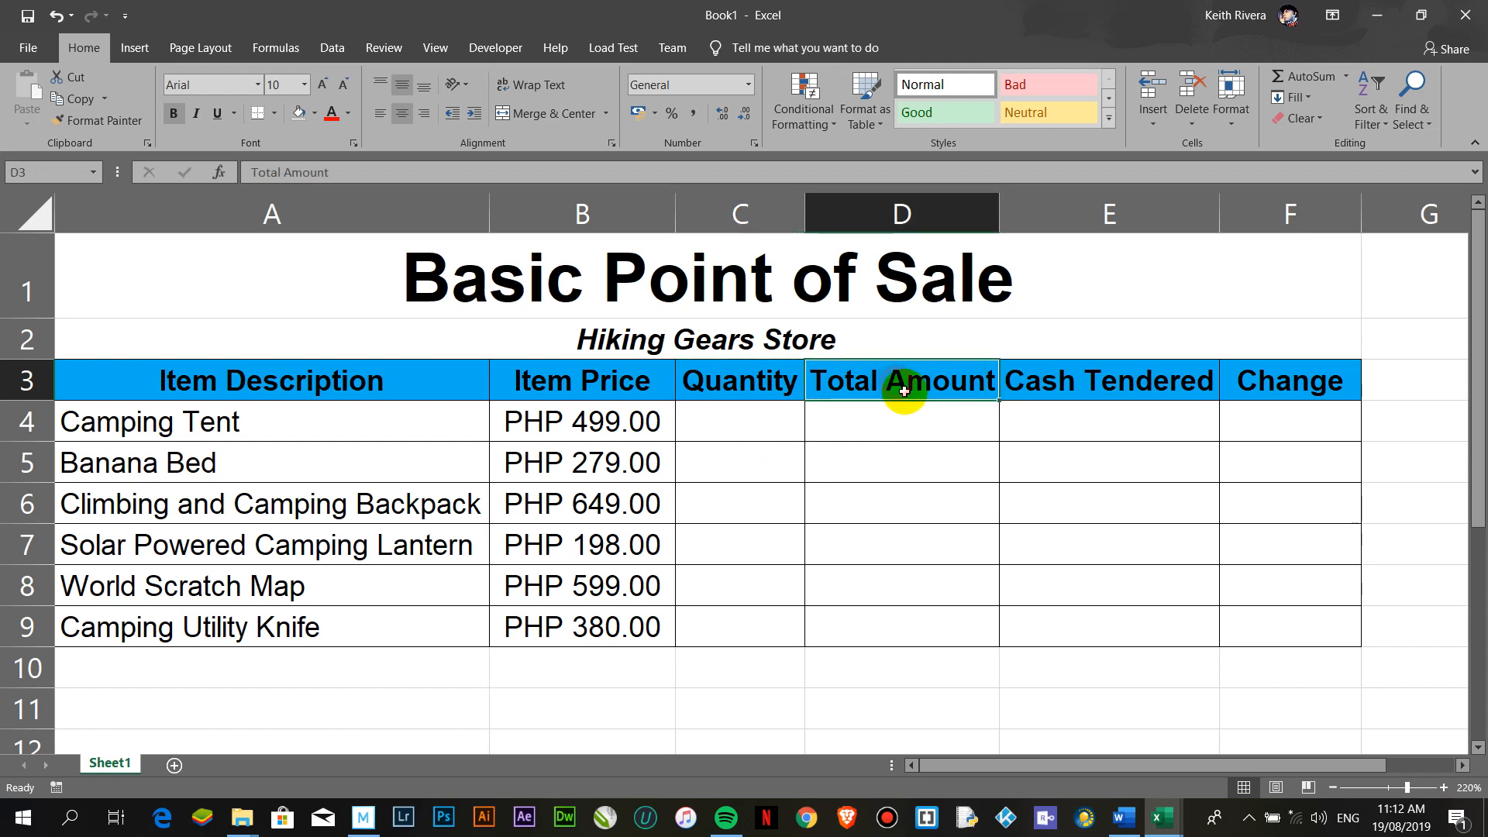
left_click(1042, 392)
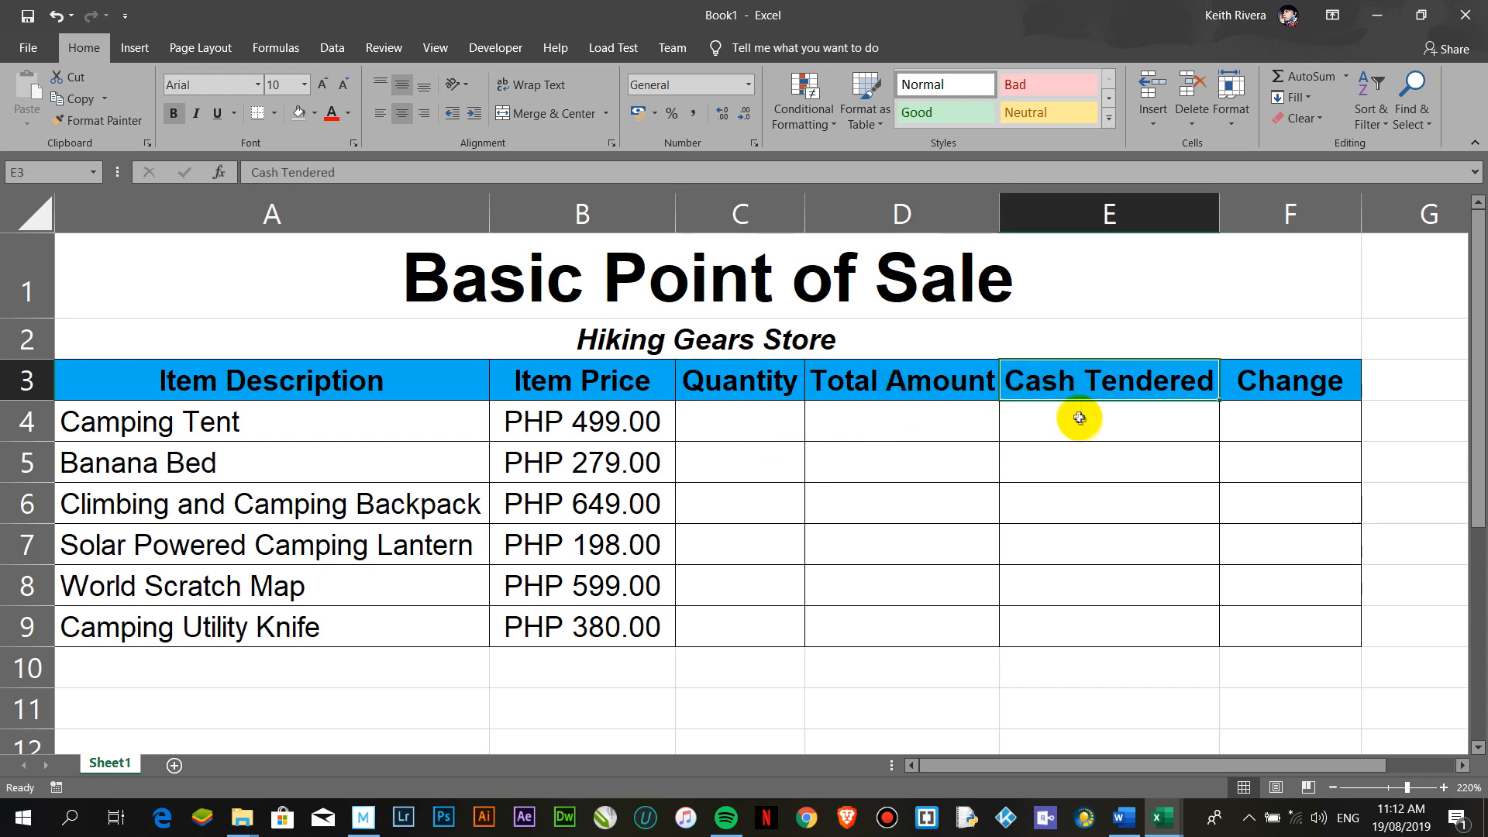
left_click(1291, 387)
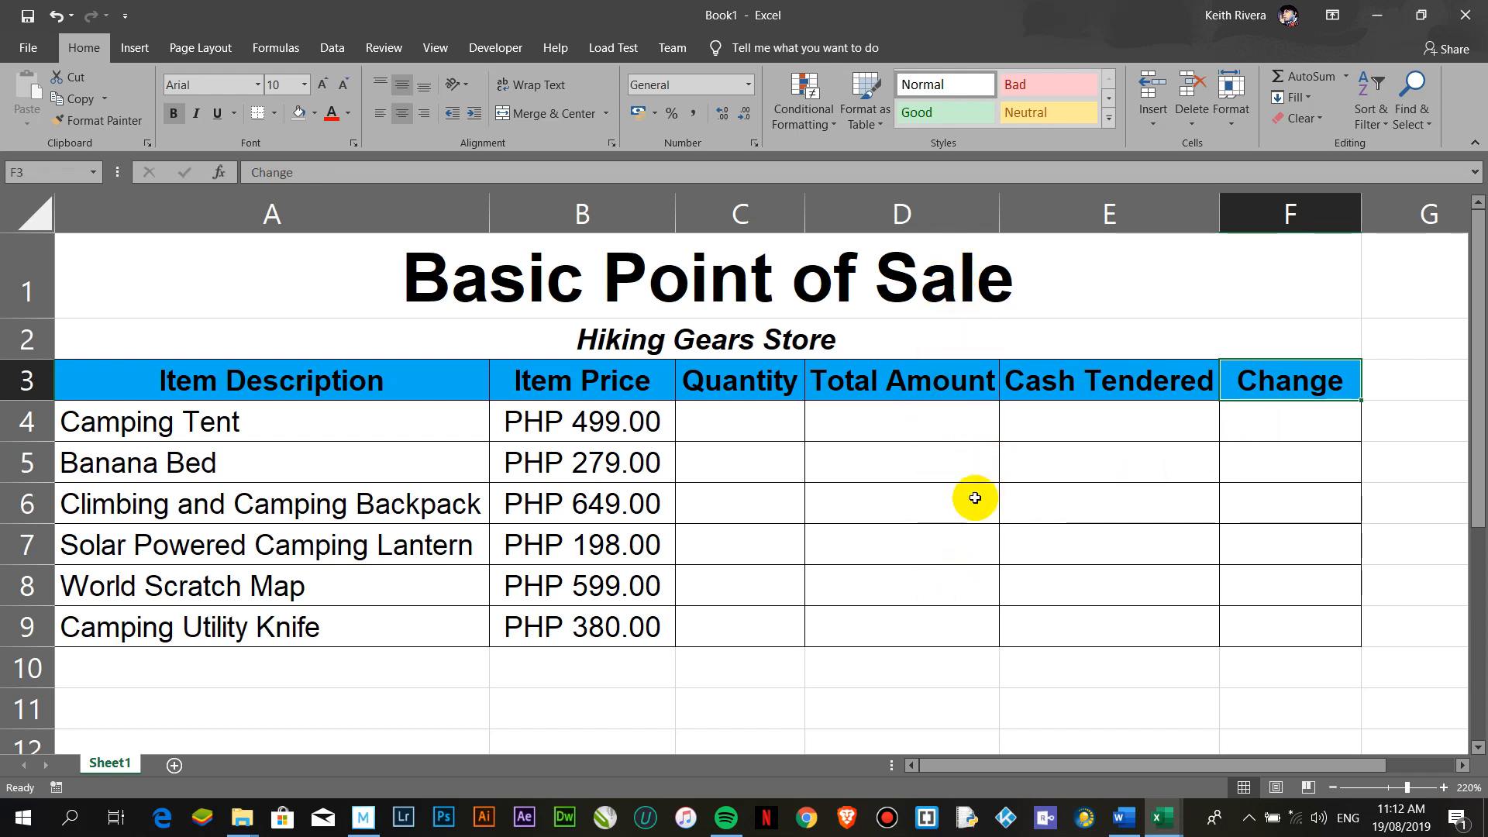
left_click(950, 221)
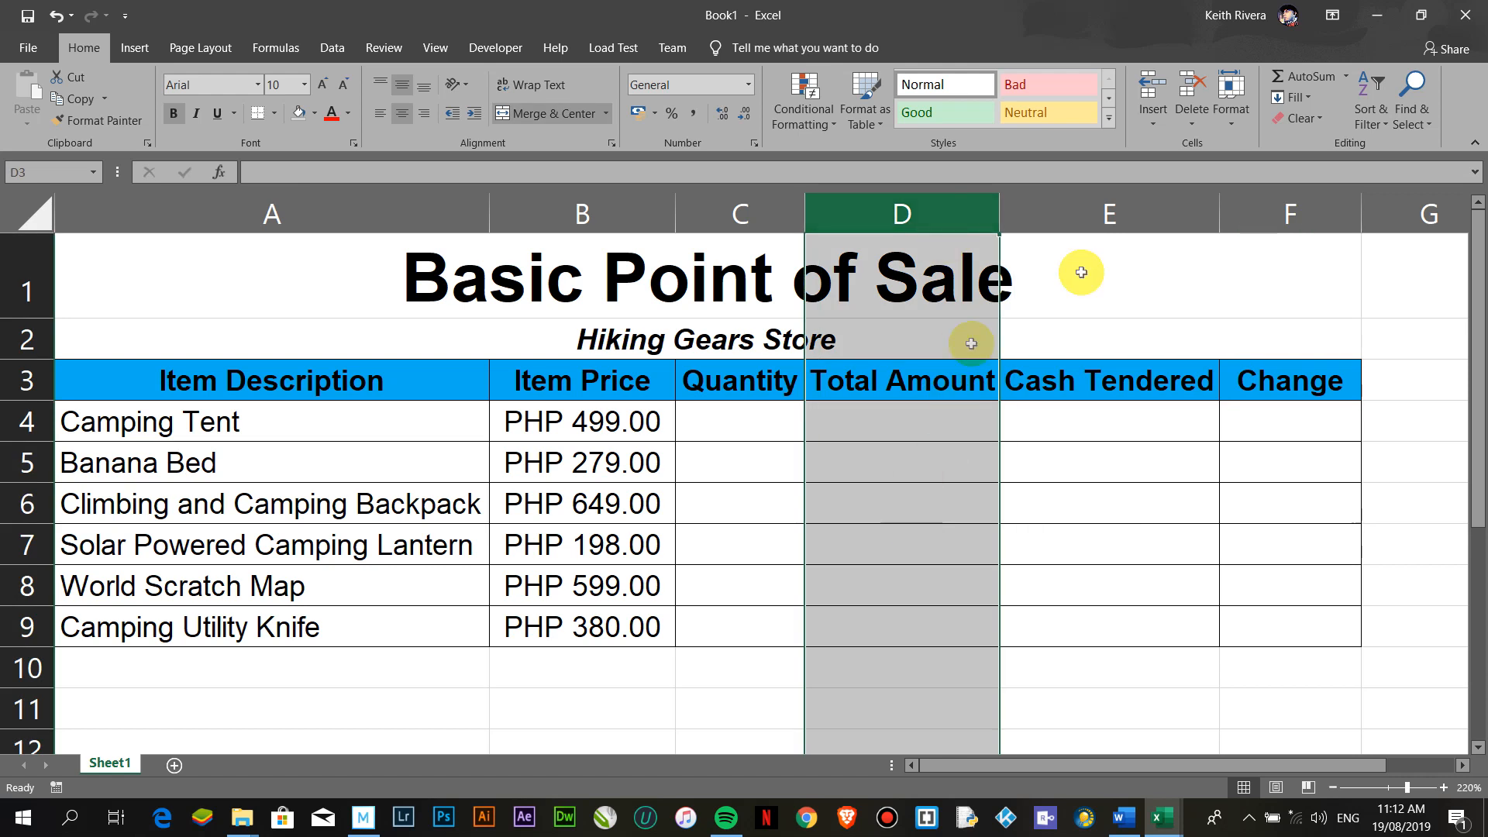
left_click(1290, 214)
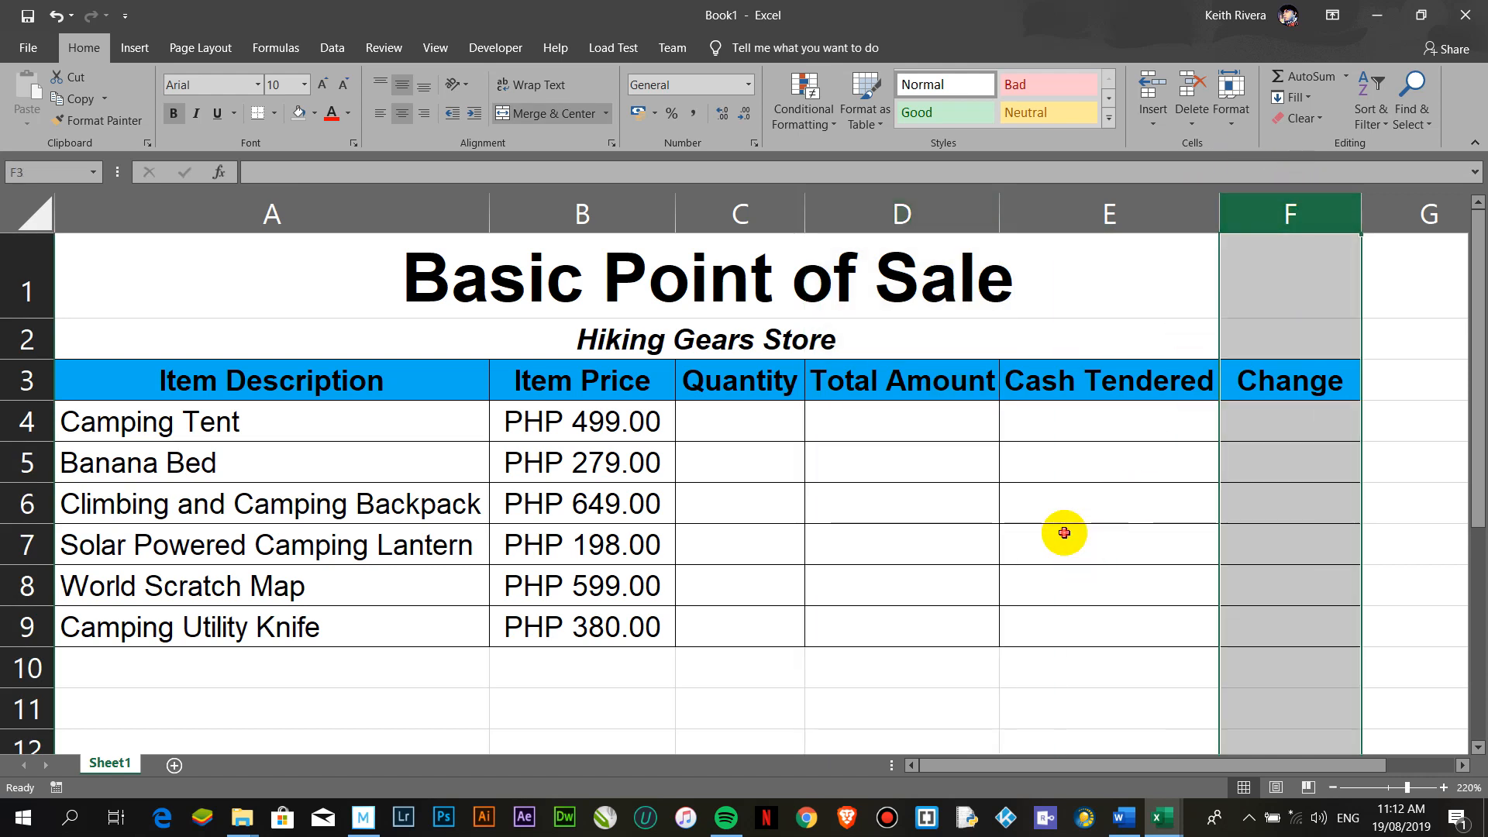
left_click(1063, 534)
Step: Calculate the Camping Tent's total amount in D4 with the formula =B4*C4
left_click(921, 422)
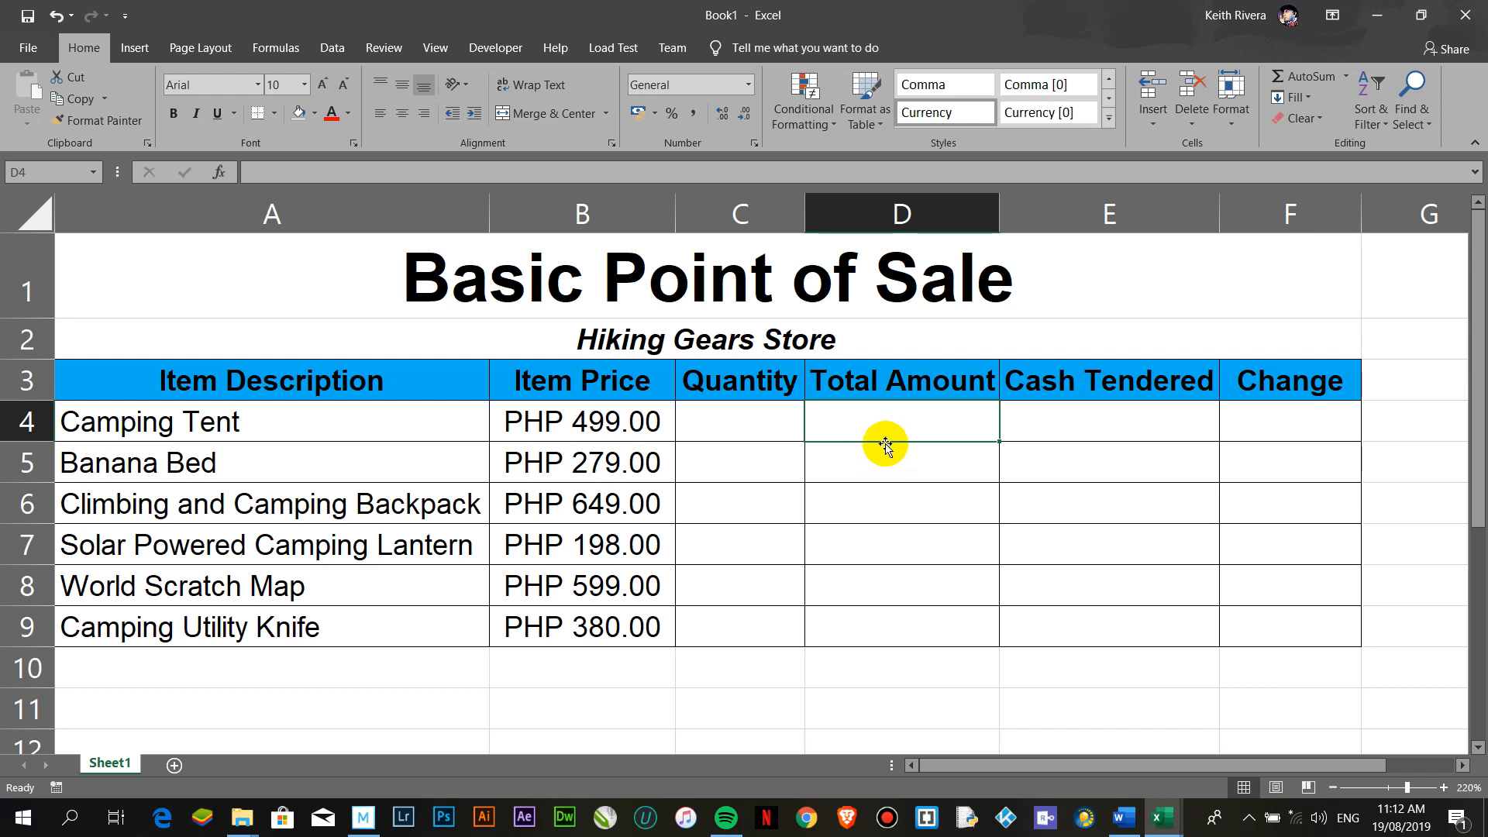
type("=")
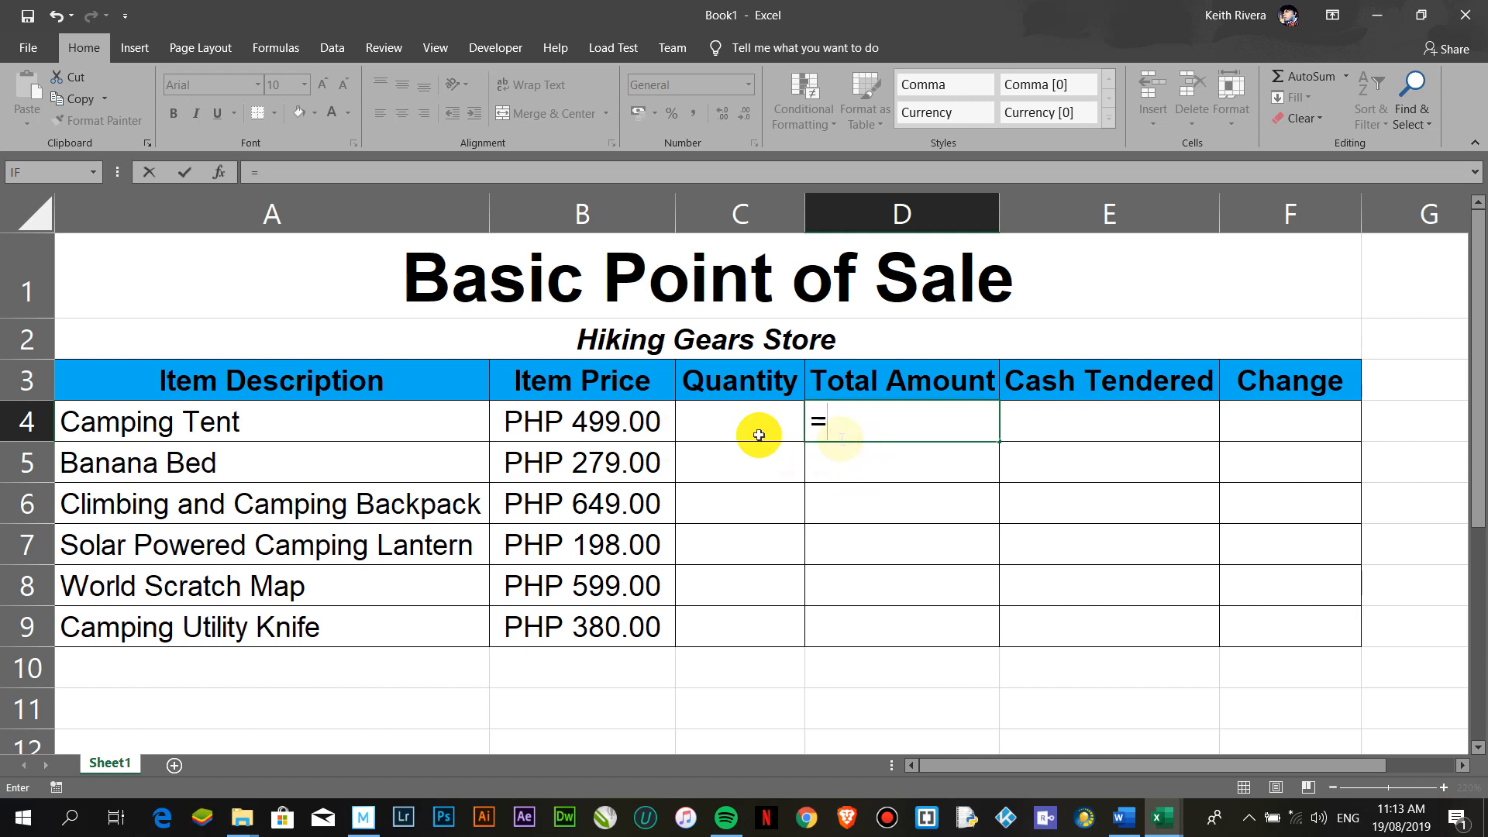
left_click(589, 421)
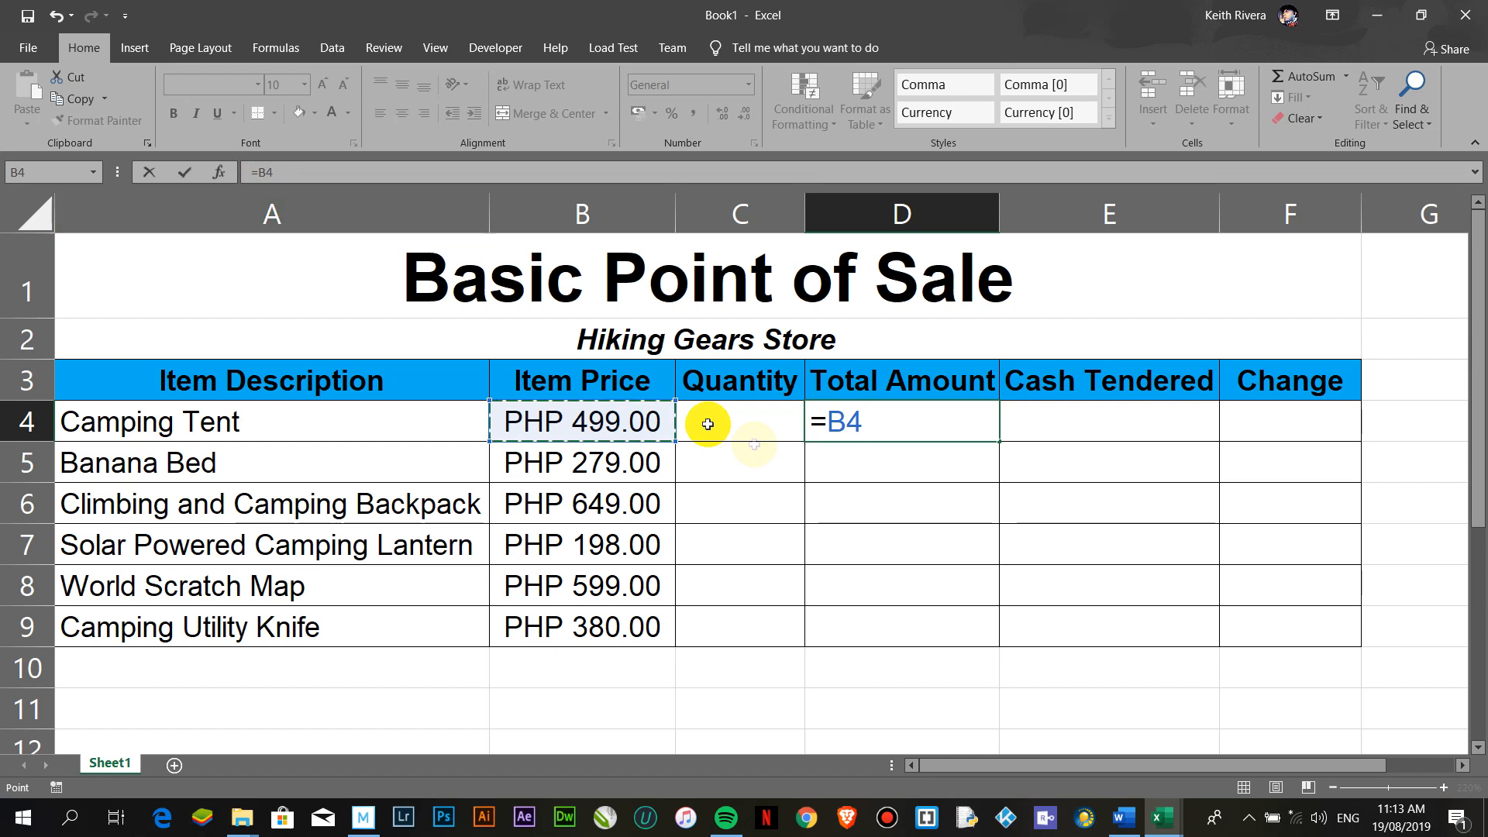
type("*")
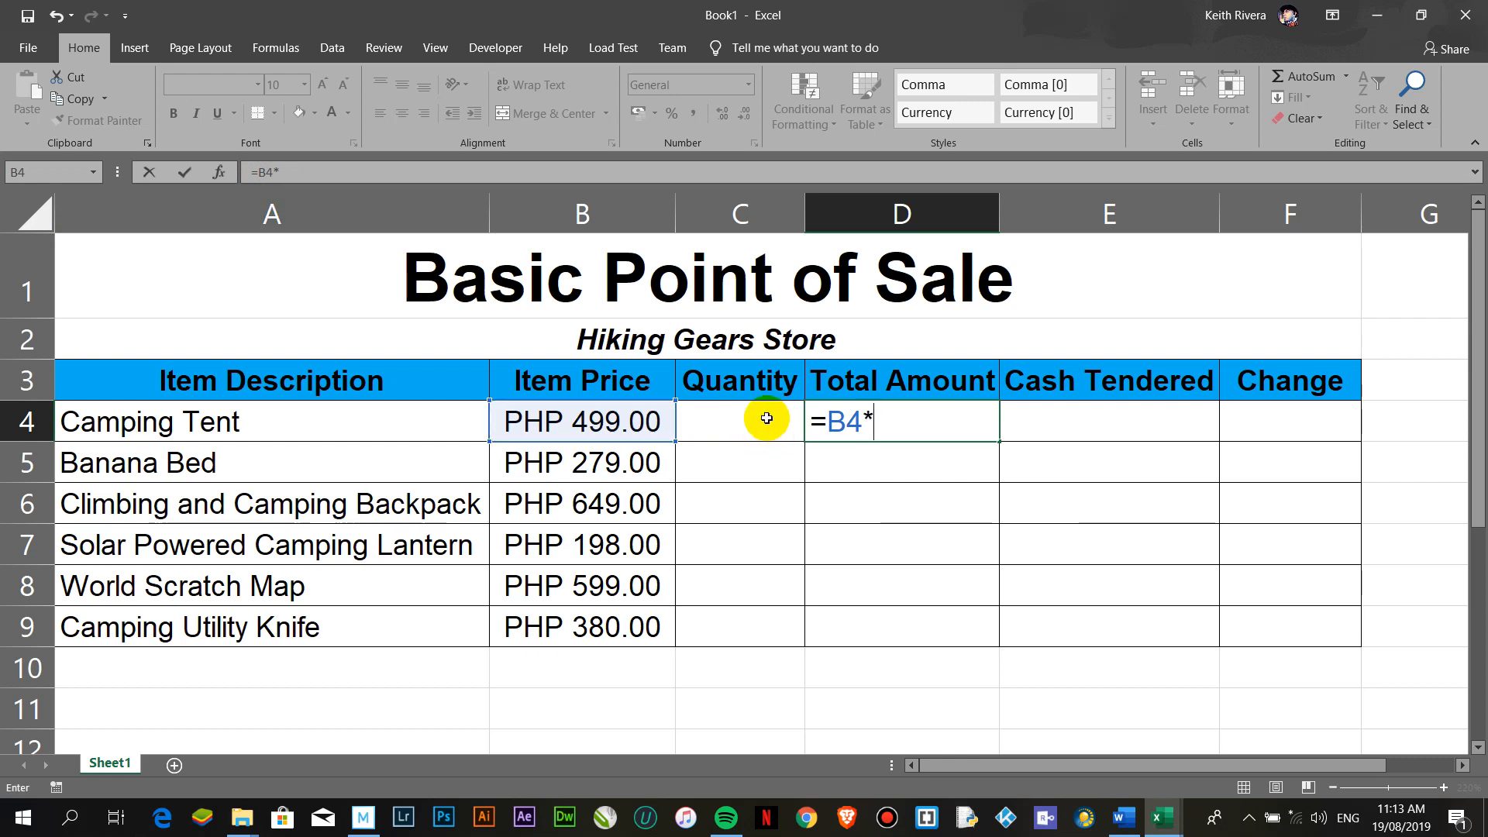
left_click(766, 419)
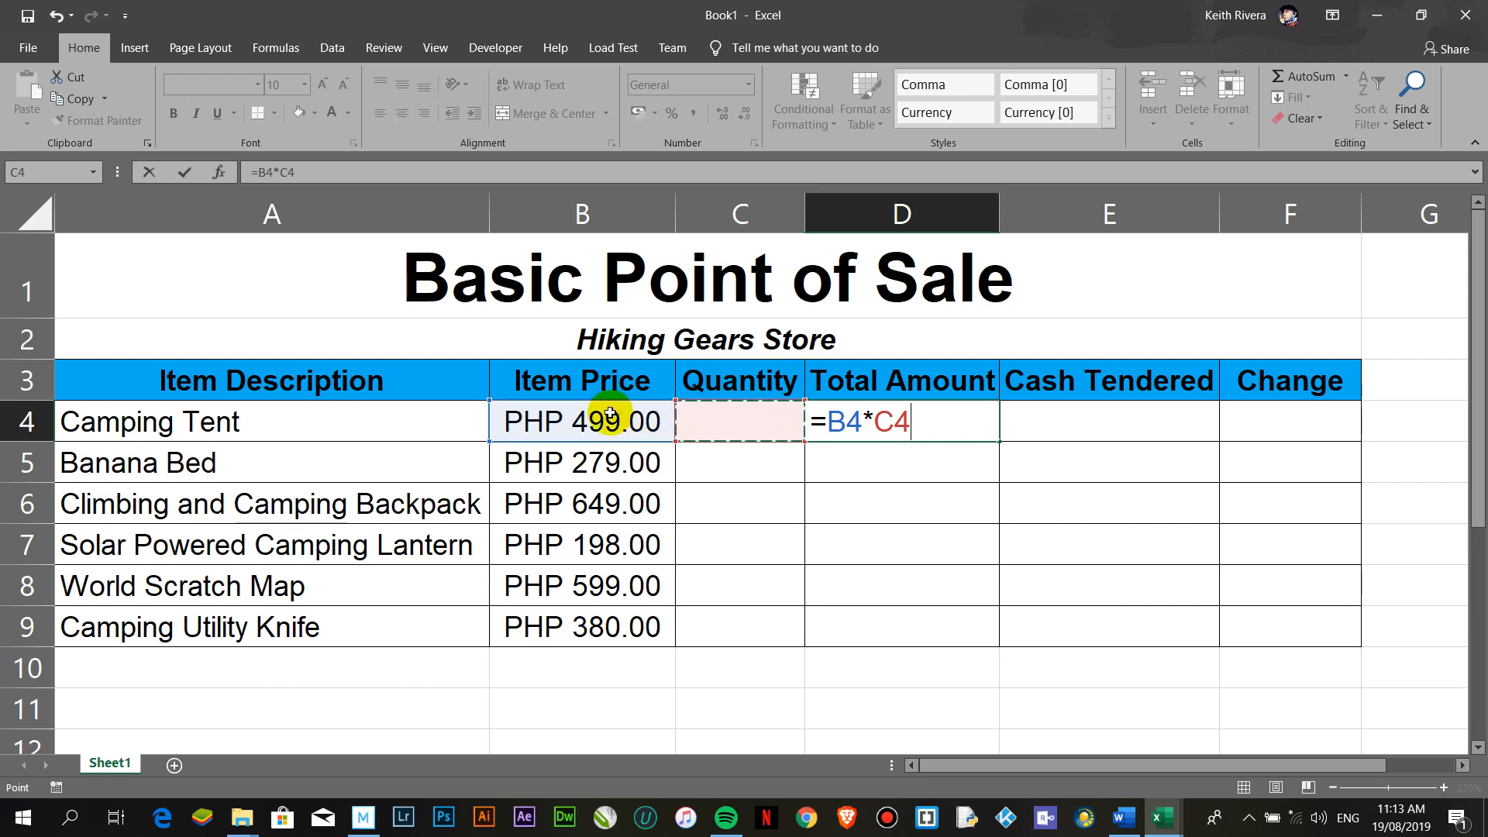
key("Return")
left_click(993, 437)
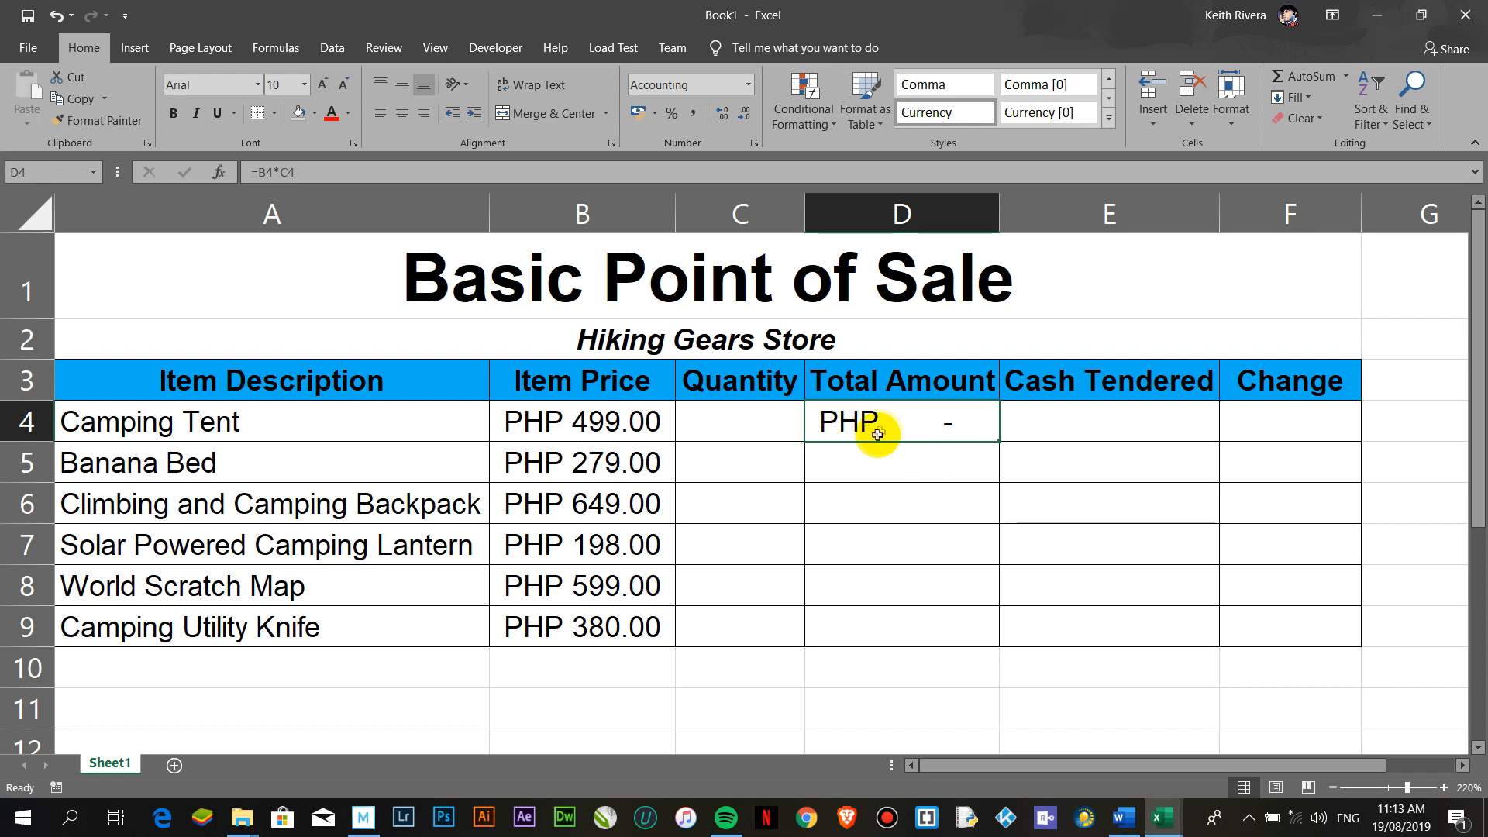
Step: Format the Camping Tent's total amount in D4 as Currency
left_click(751, 427)
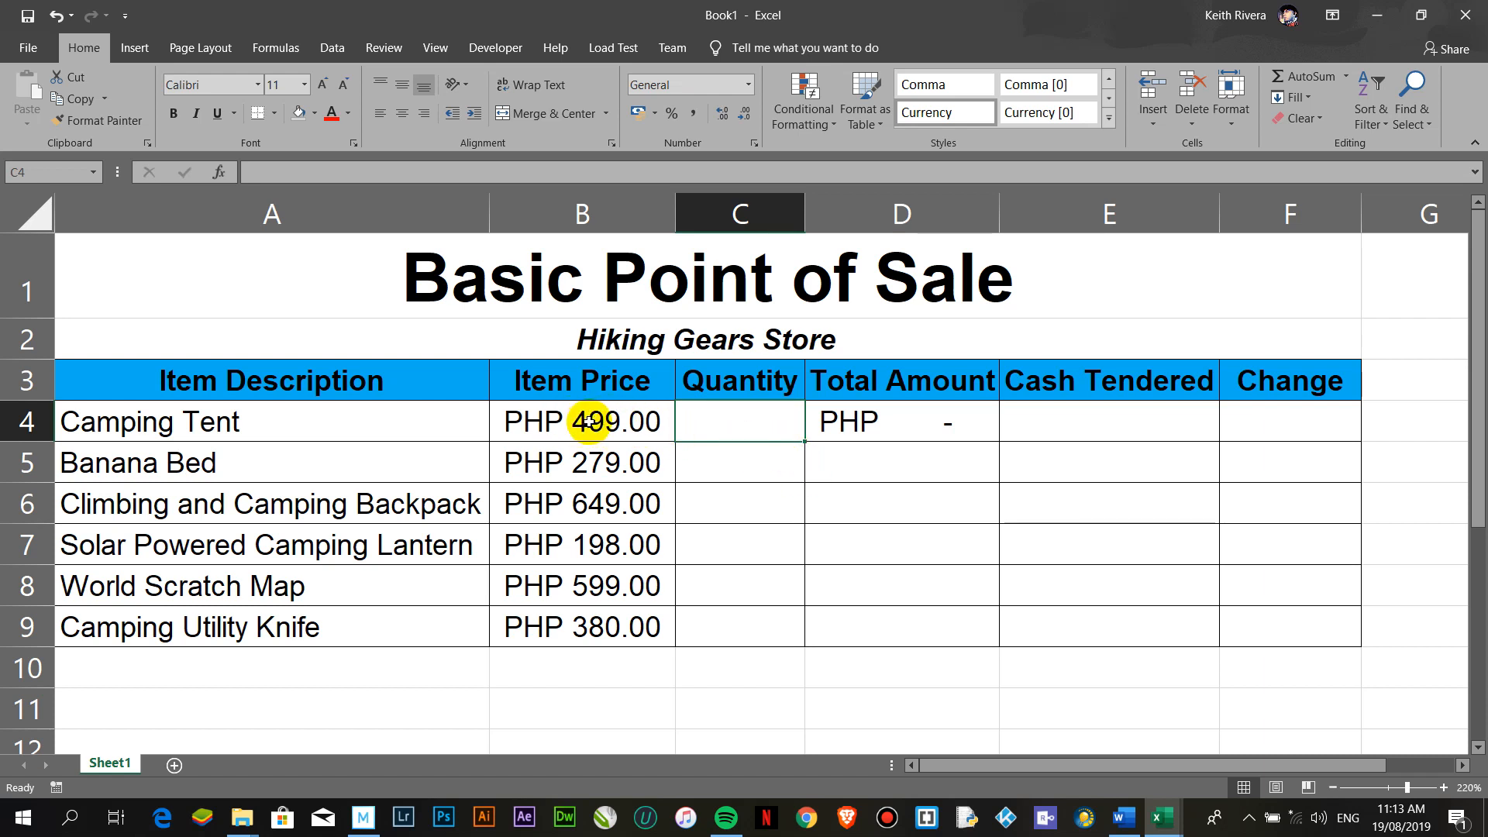
left_click(867, 423)
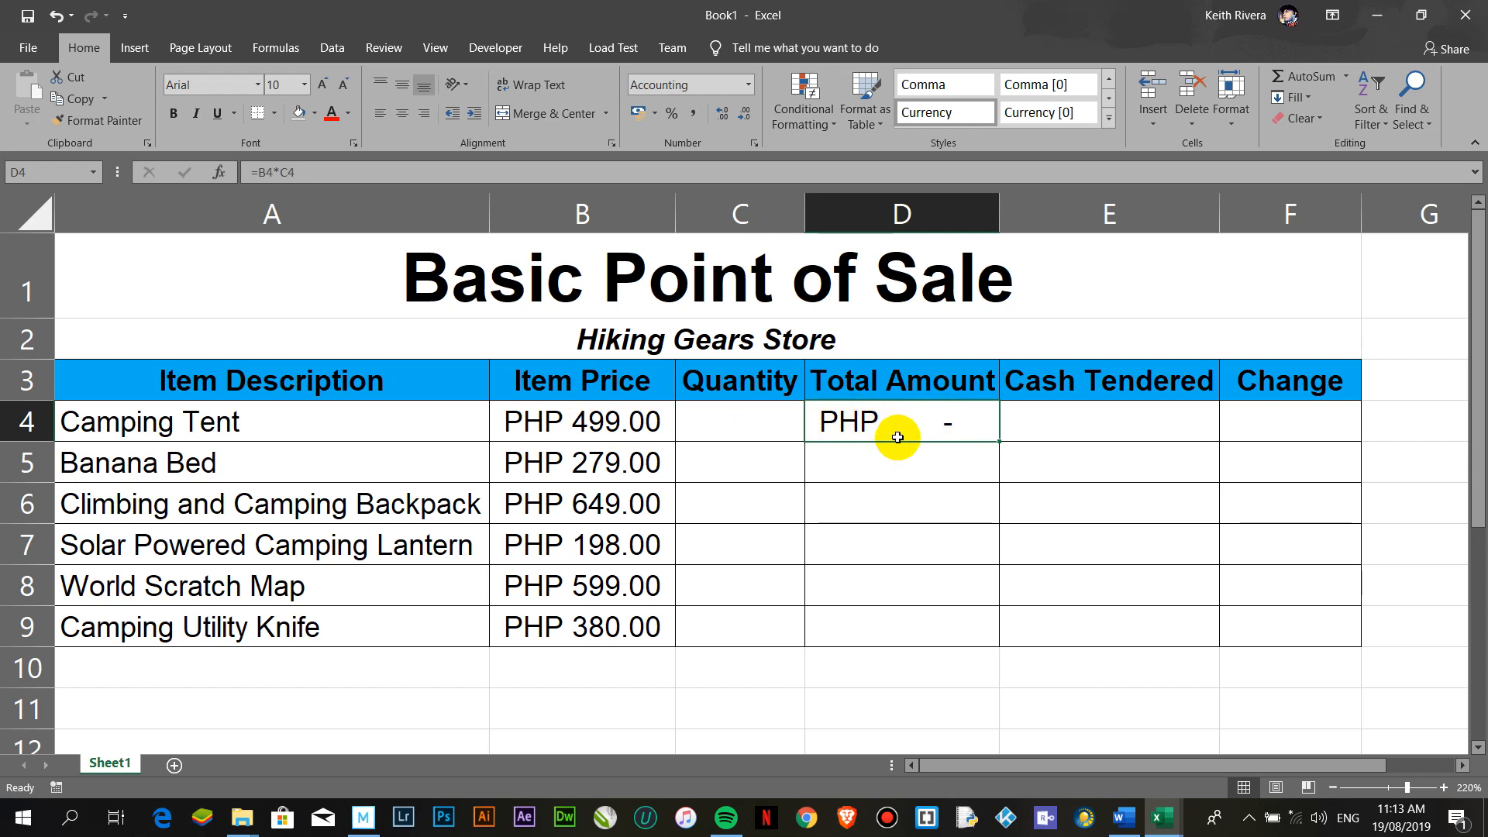
left_click(750, 85)
left_click(745, 189)
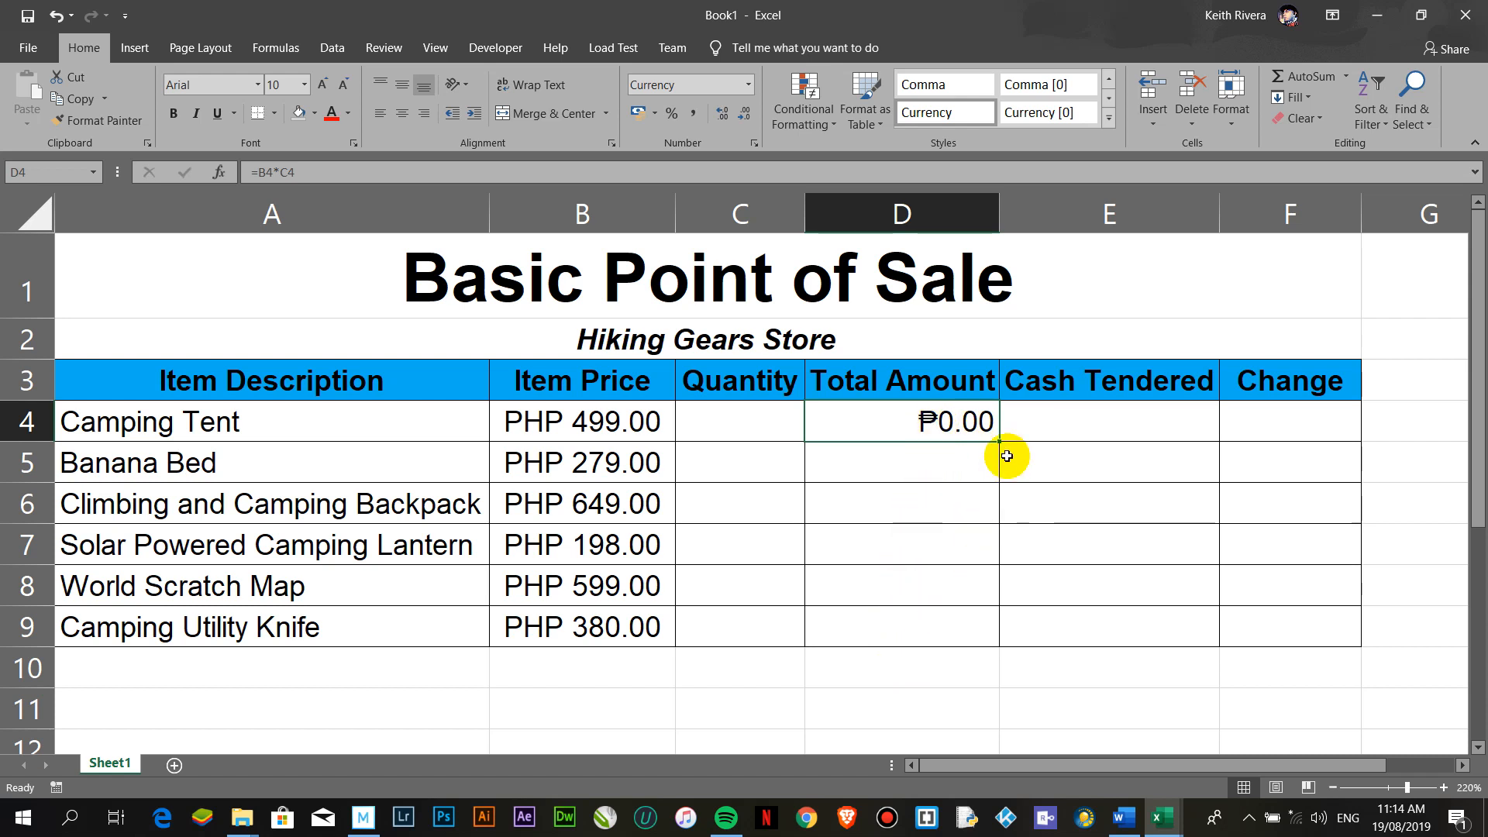
Step: Fill the total amount formula from D4 down to D9 for the remaining items
left_click_drag(1002, 442, 1002, 653)
key("ctrl+z")
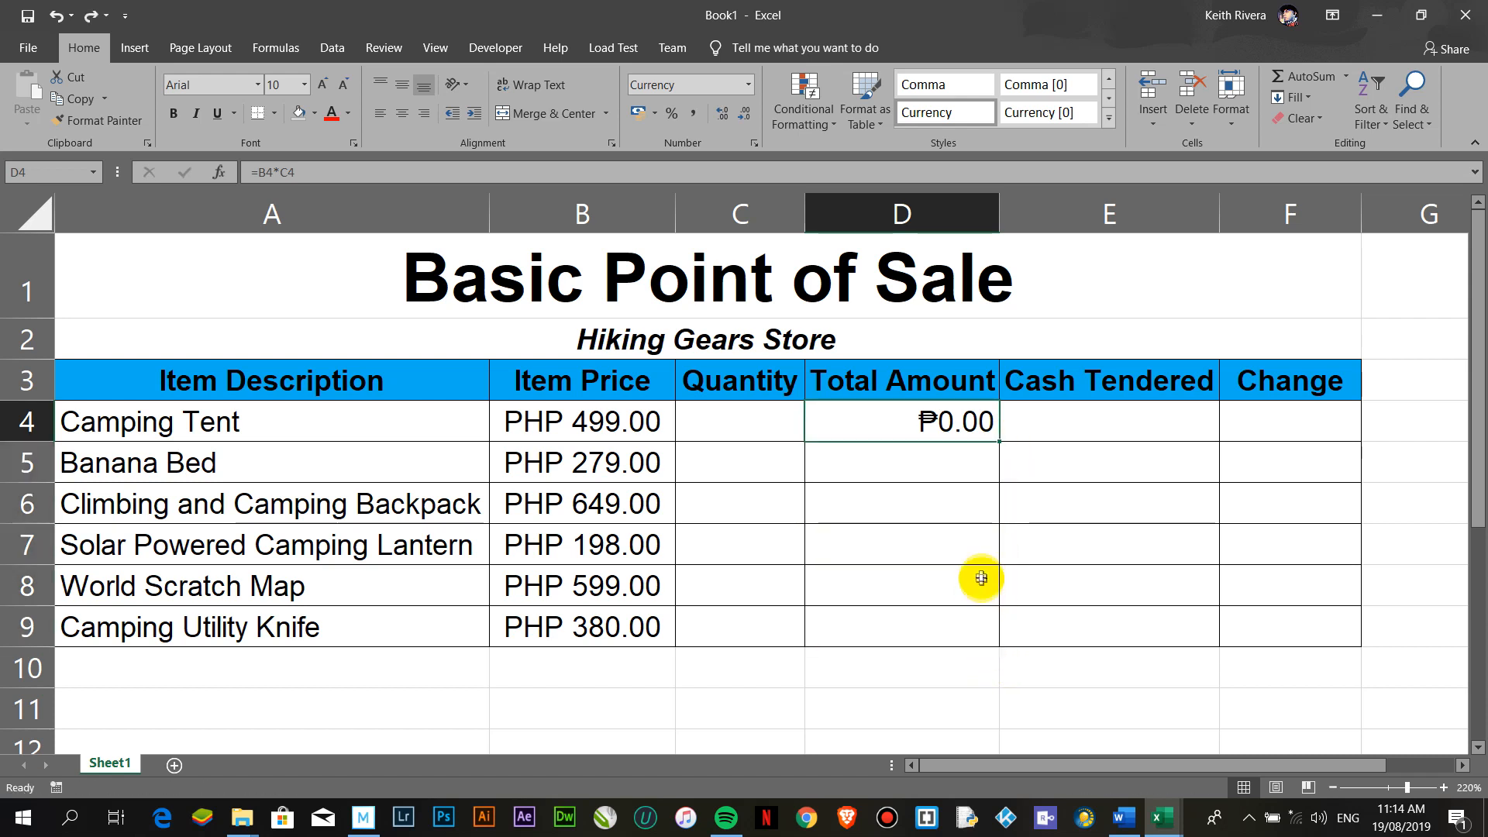
double_click(1000, 442)
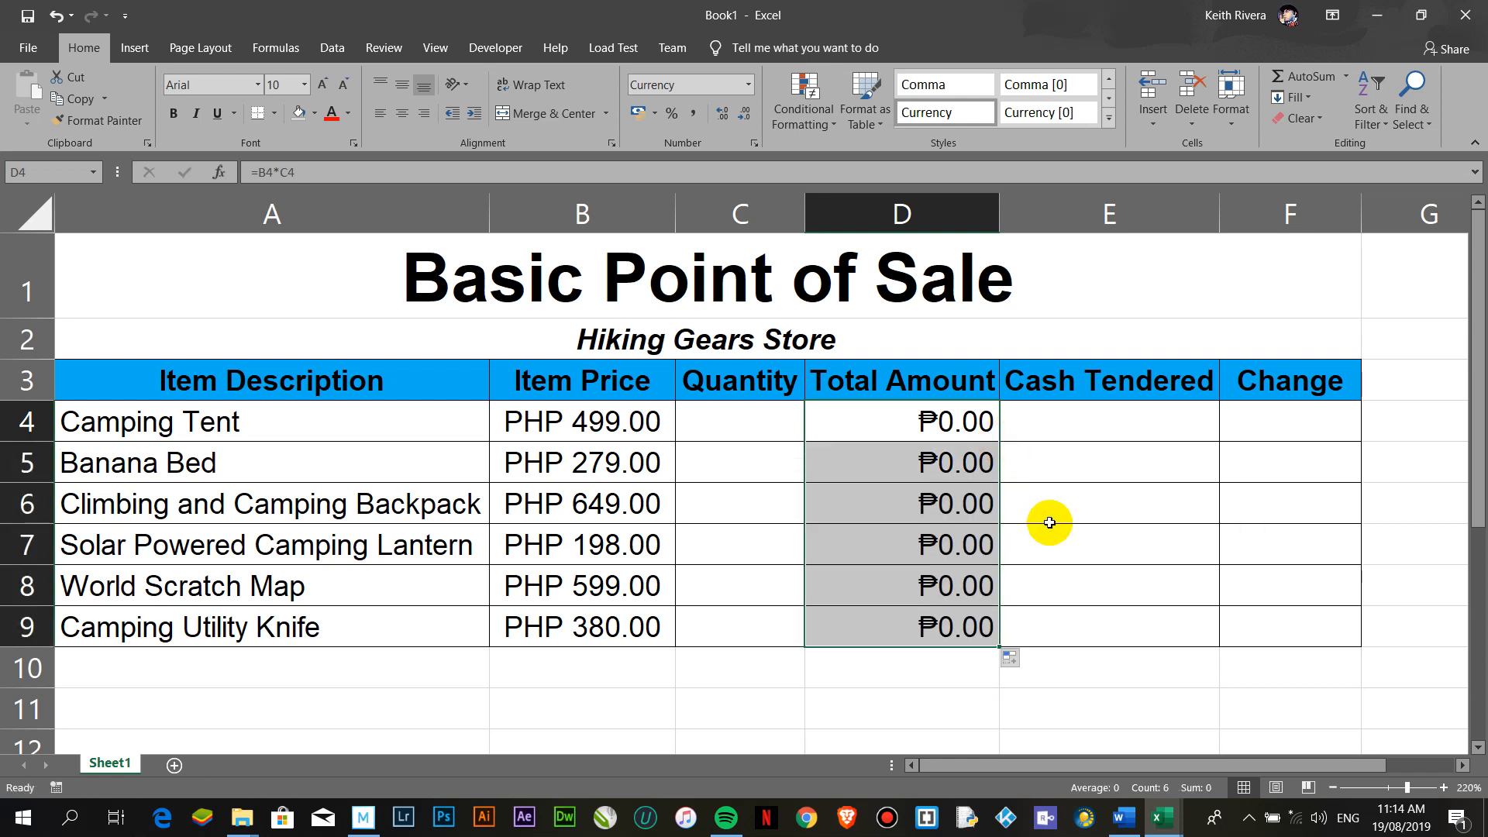
Step: Enter the quantities 3, 2, 6, 1, 2 and 3 for the six items in C4:C9
left_click(713, 417)
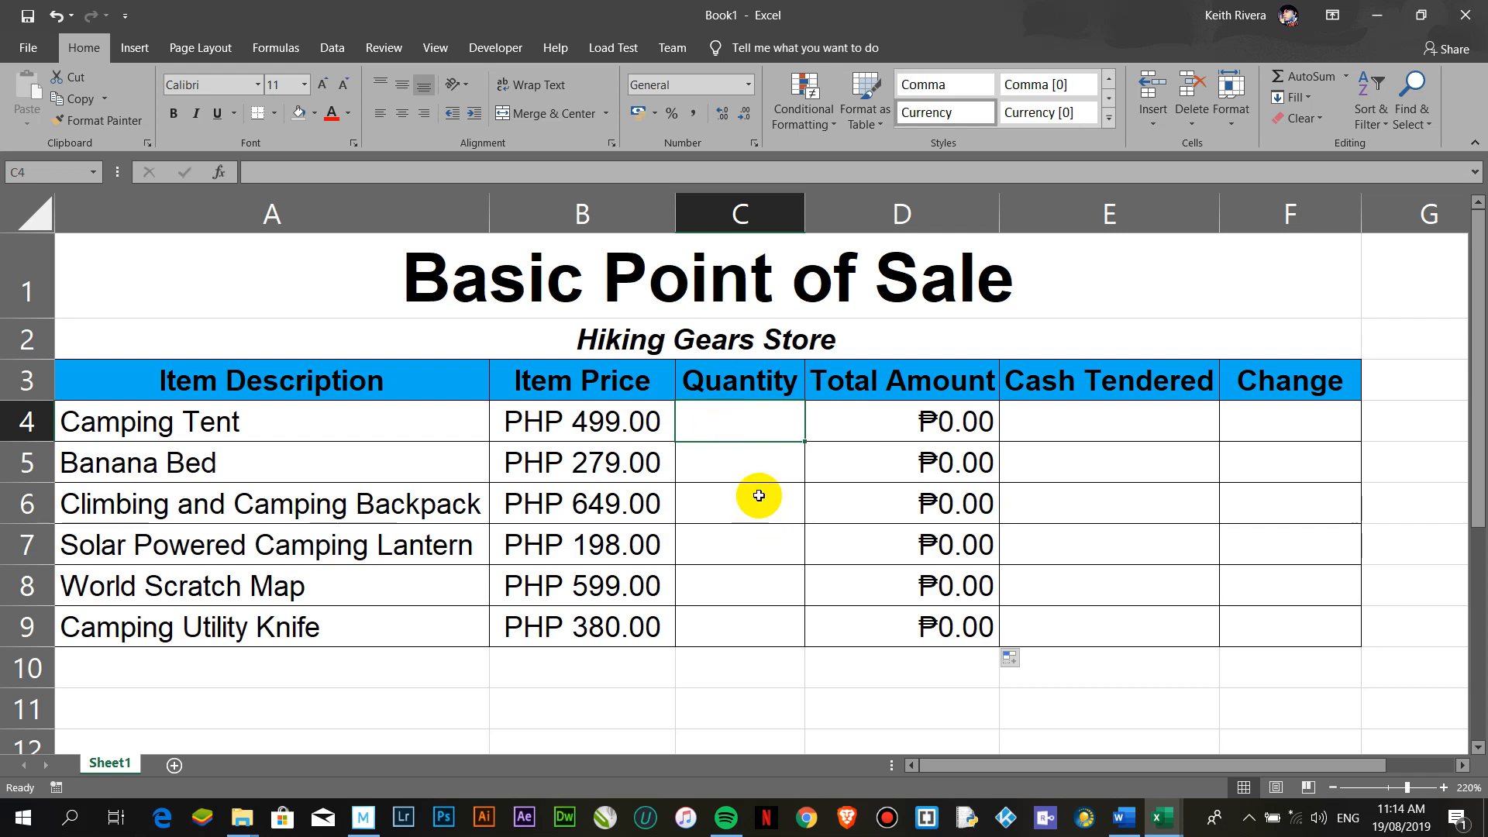
type("3")
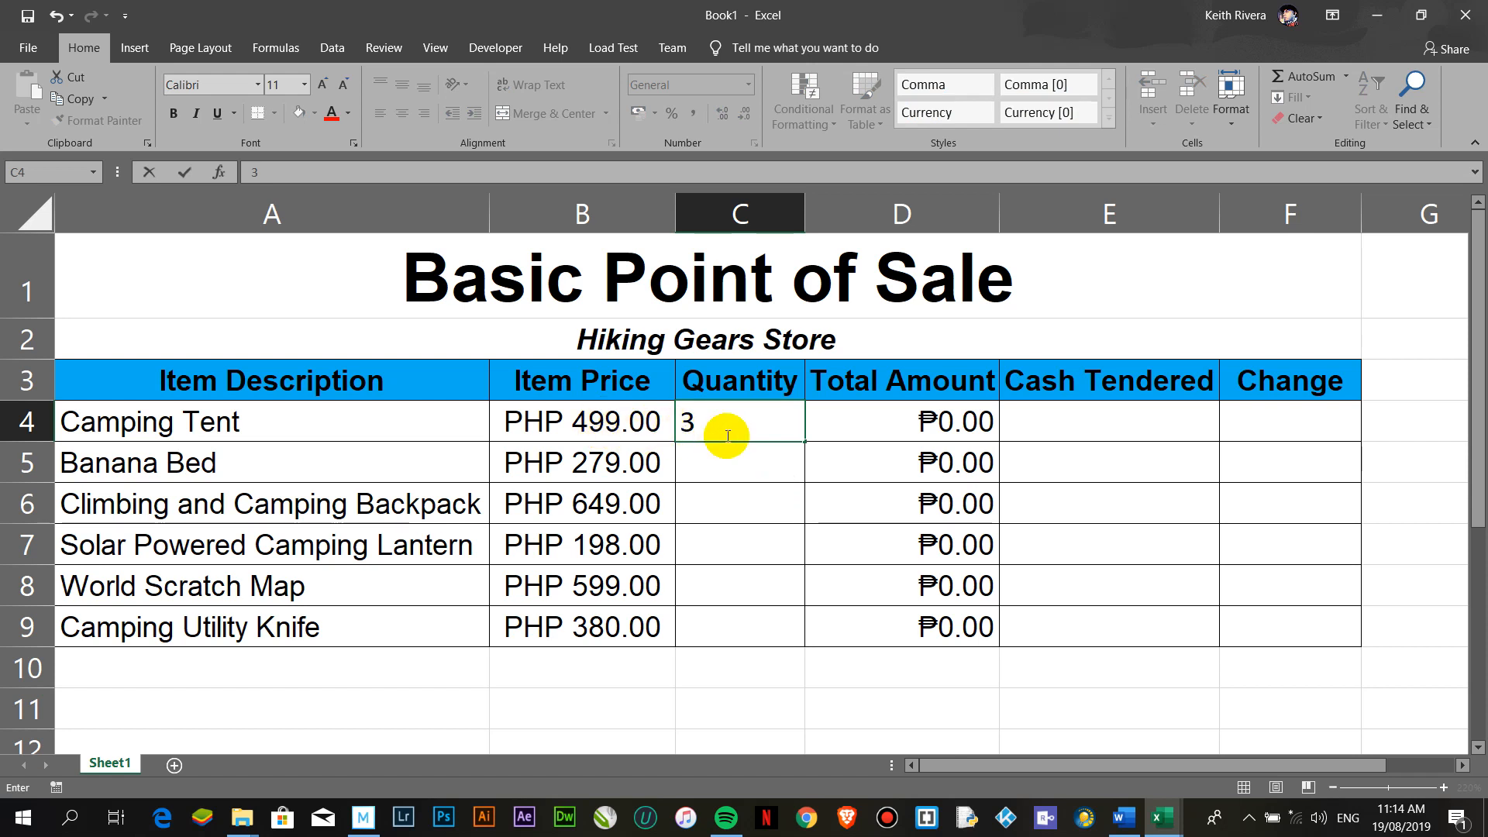
key("Return")
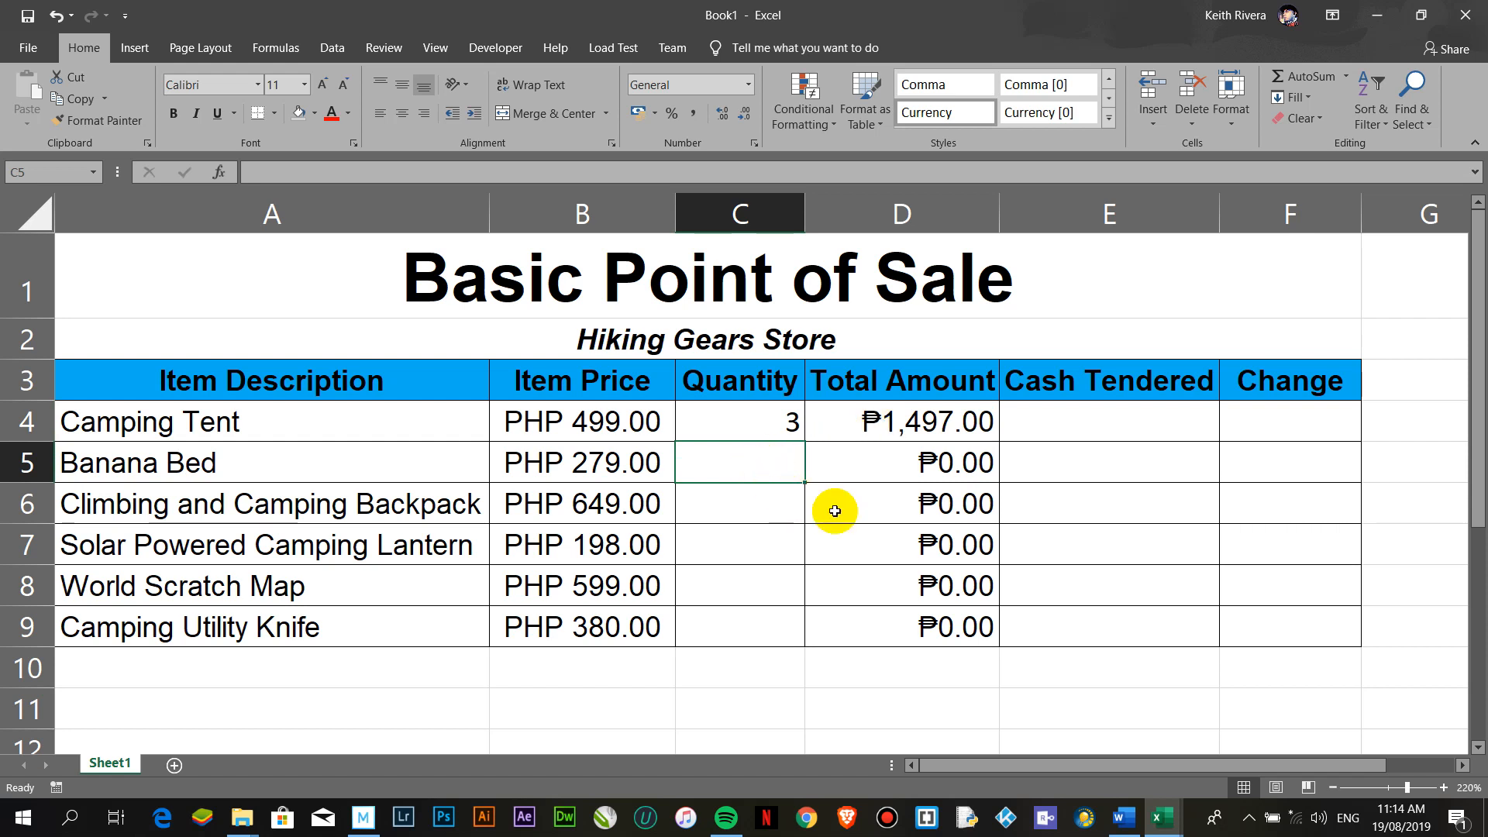
type("2")
key("Return")
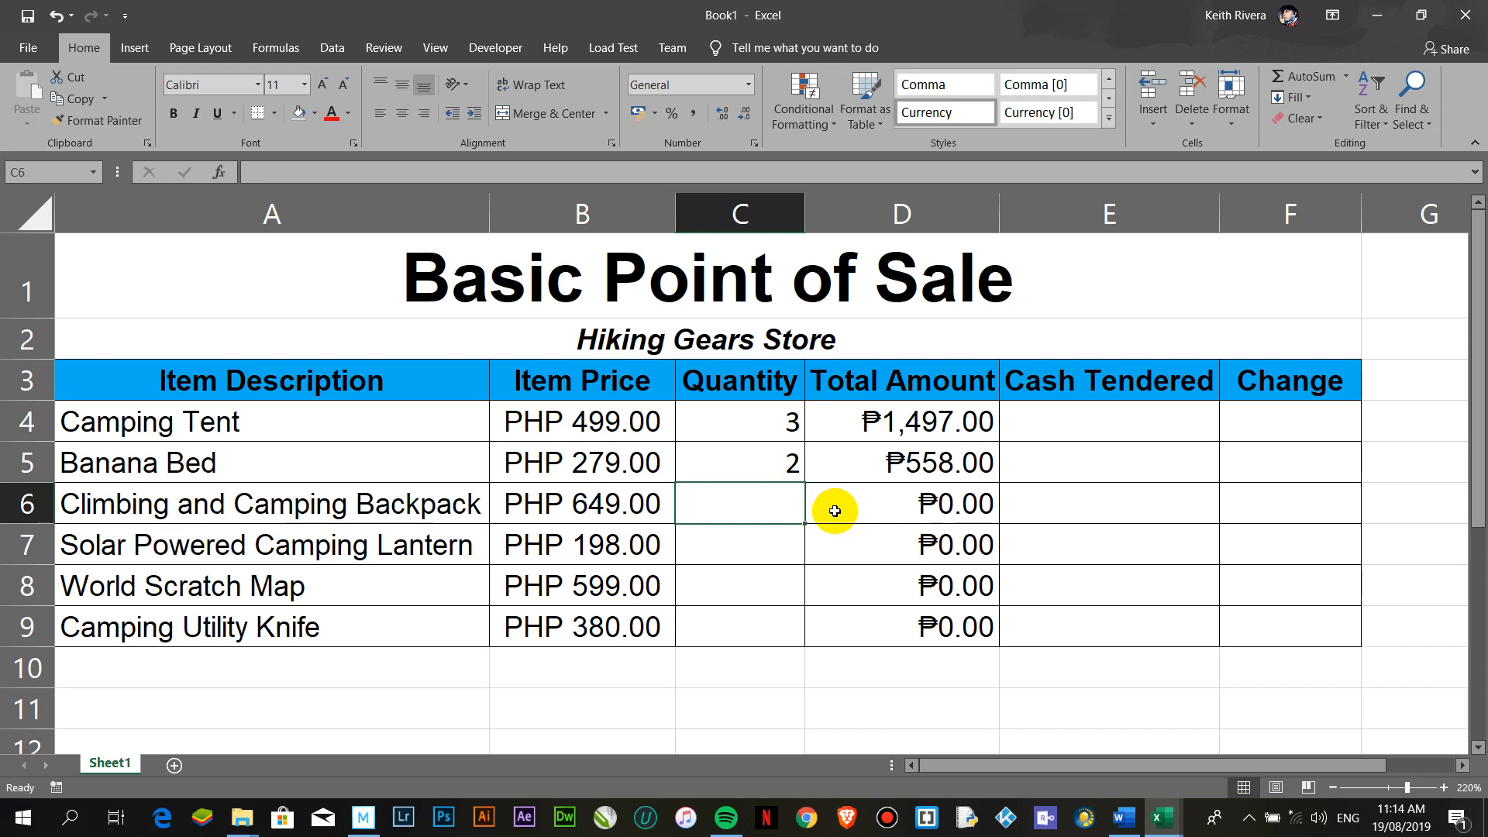
type("6")
key("Return")
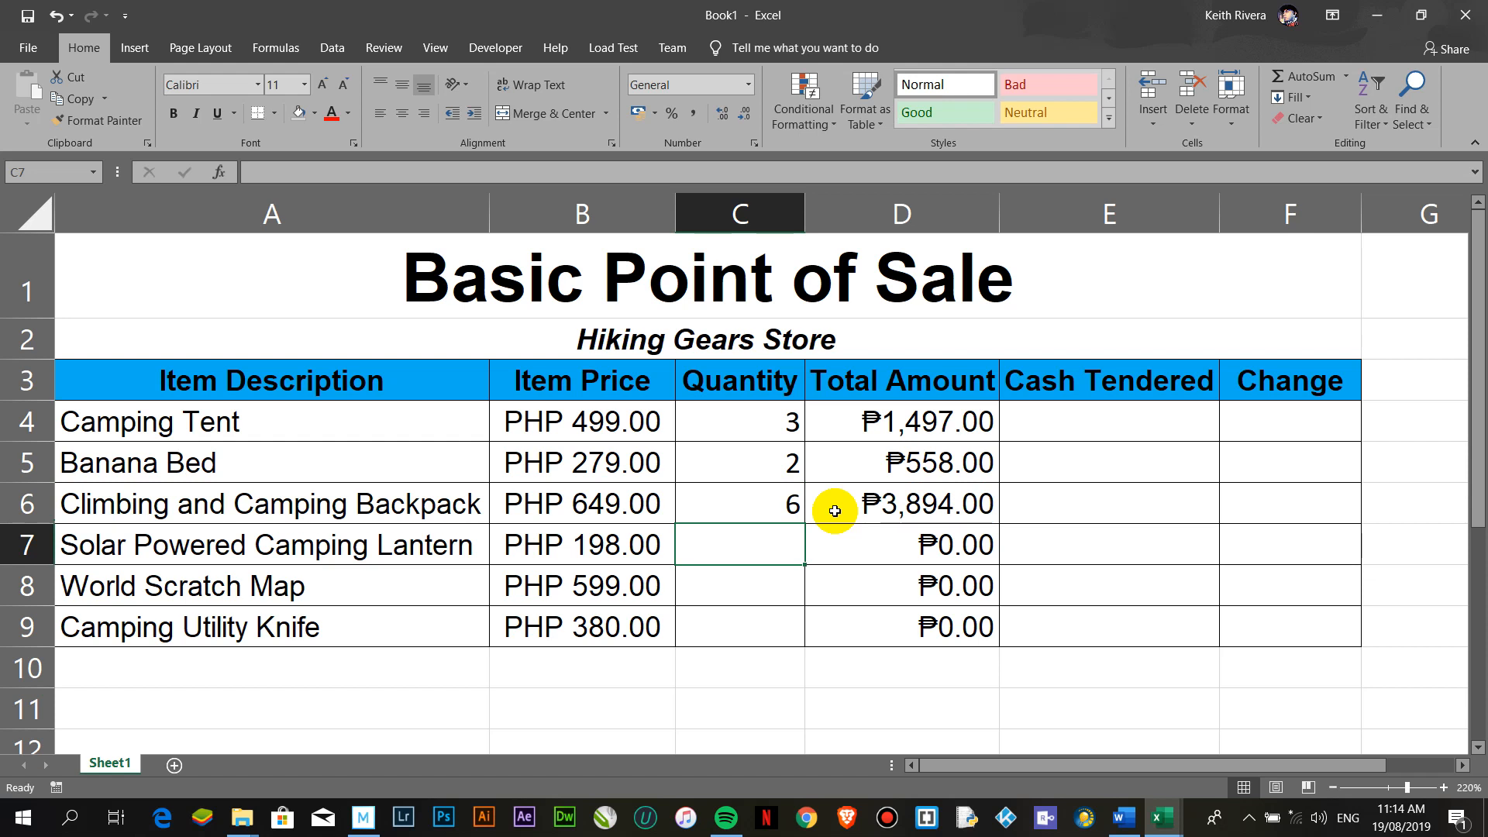
type("1")
key("Return")
type("2")
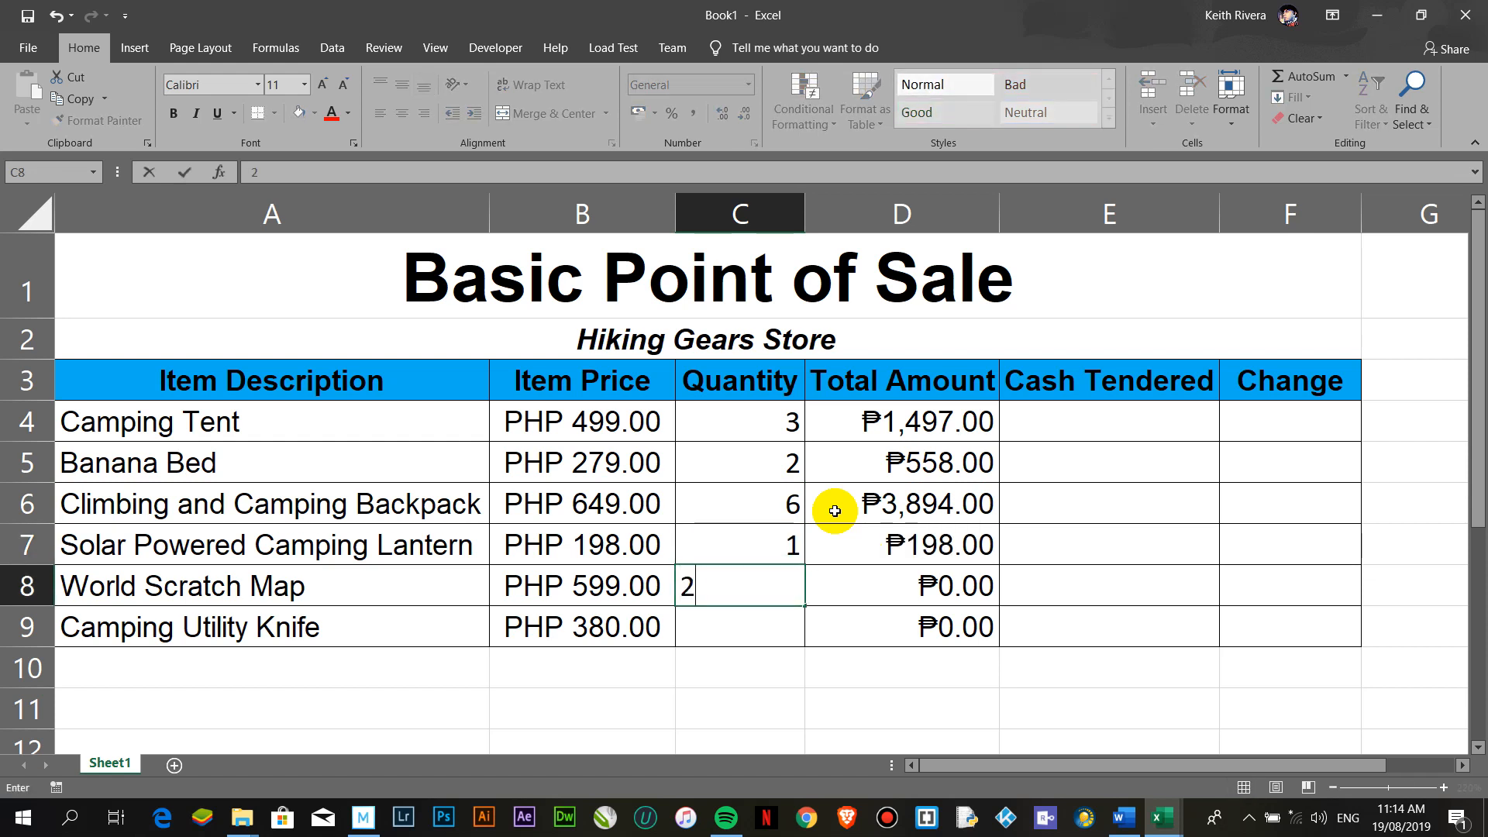
key("Return")
type("3")
key("Return")
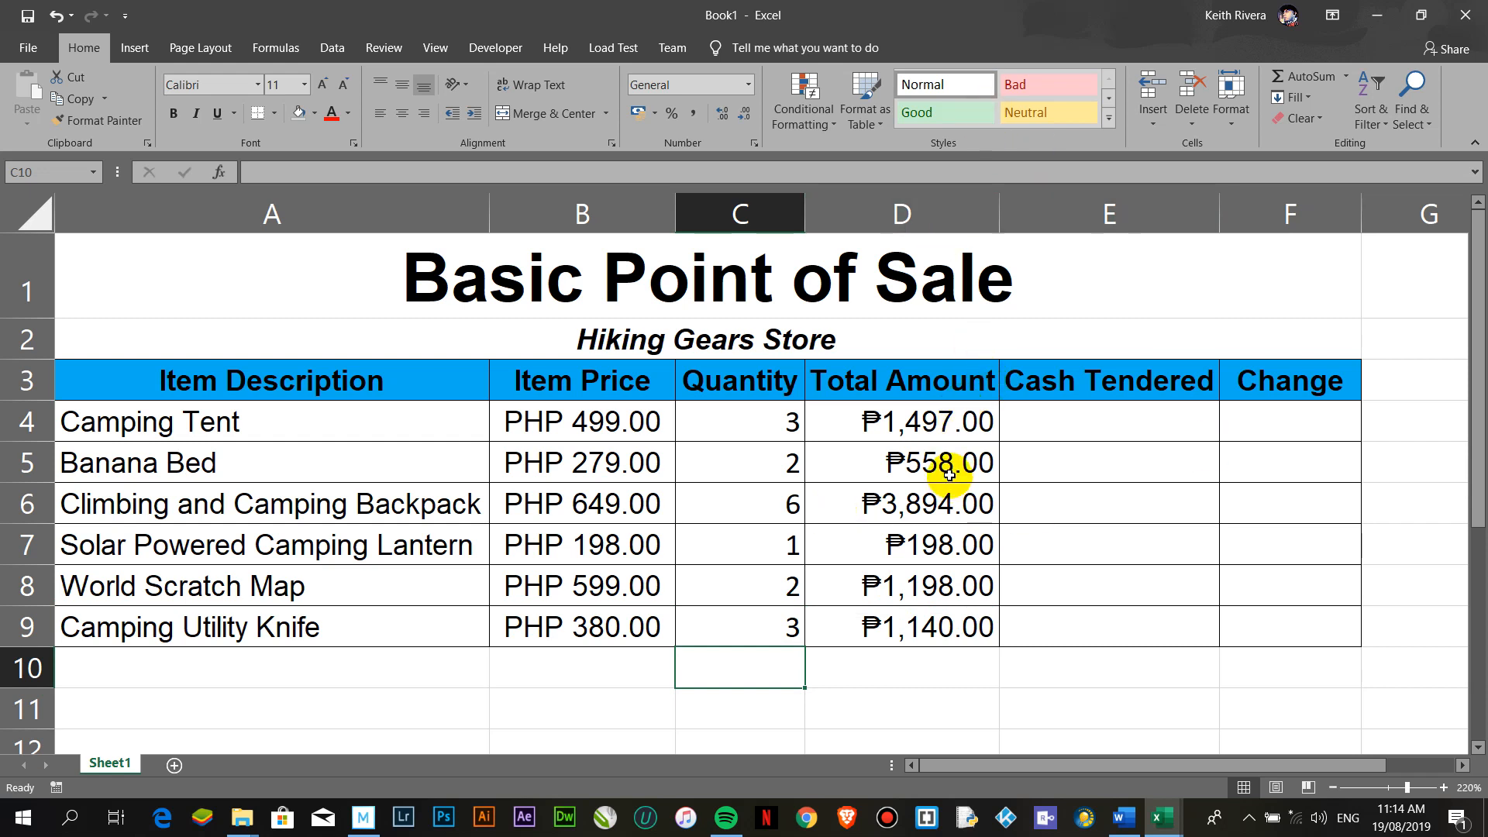
Step: Add a grand total of the item amounts in D10 with the formula =SUM(D4:D9)
left_click(937, 670)
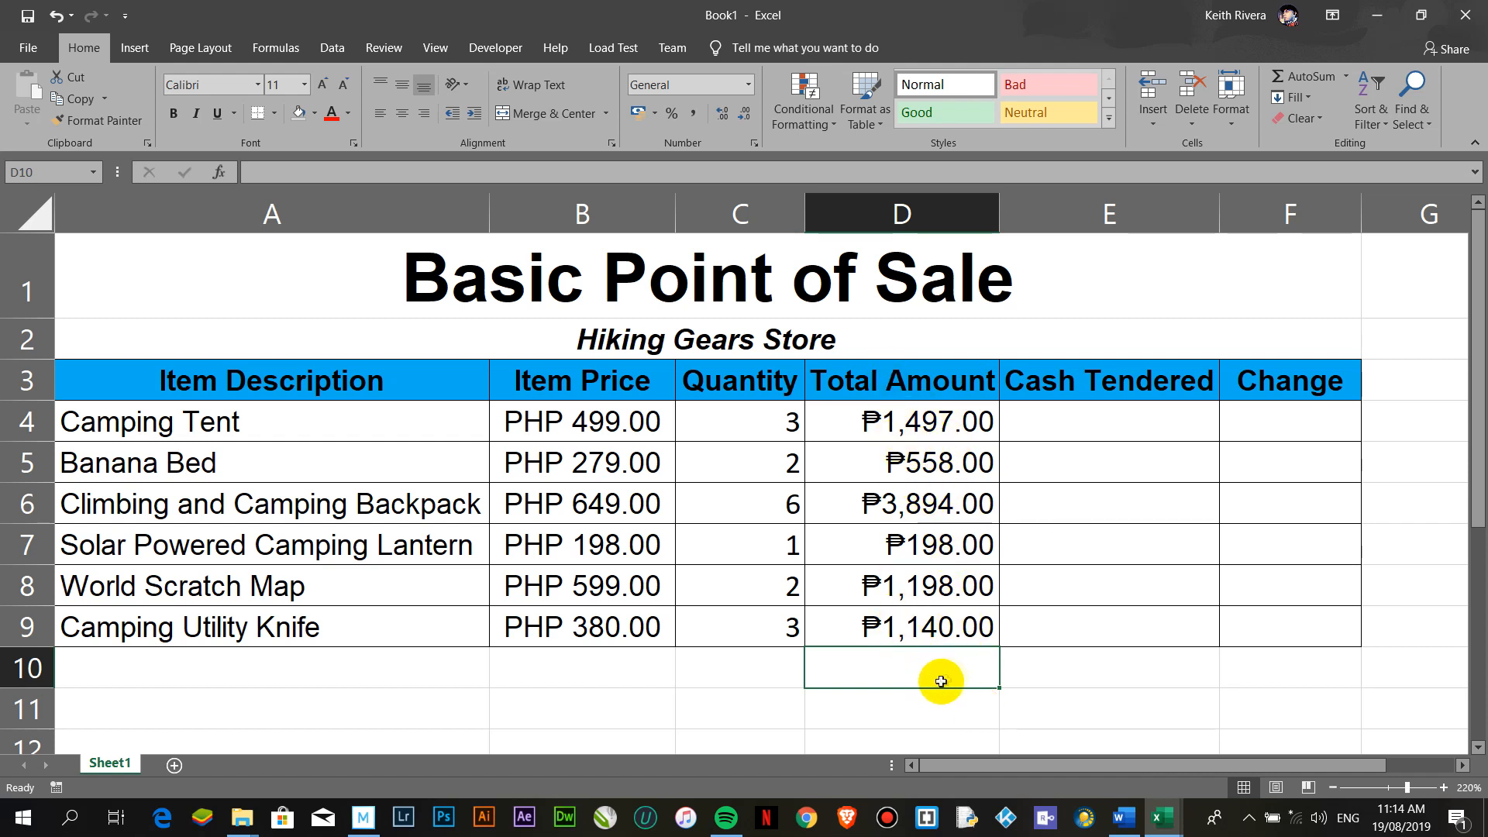
type("=")
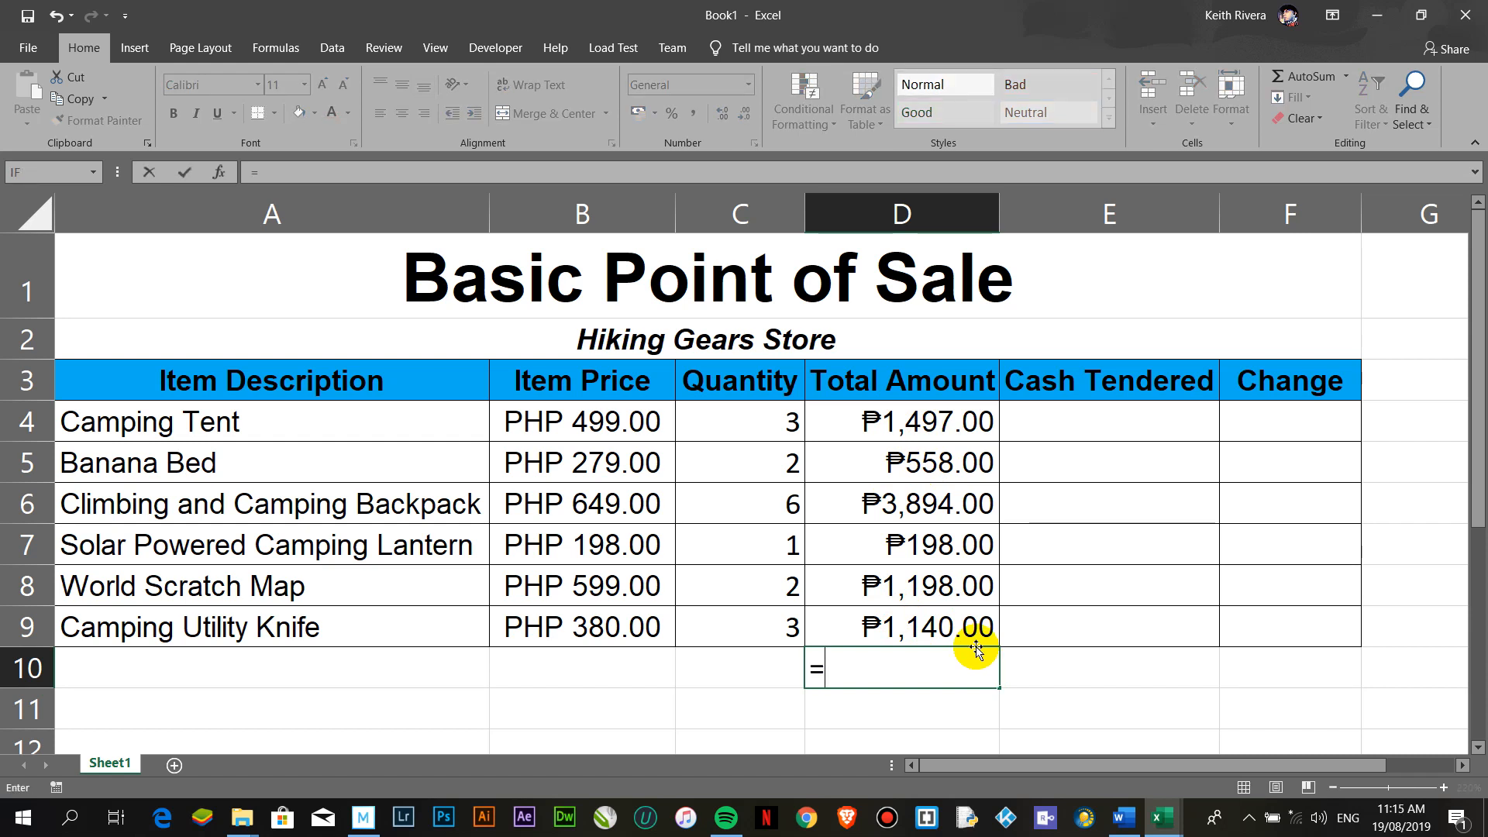
type("sum")
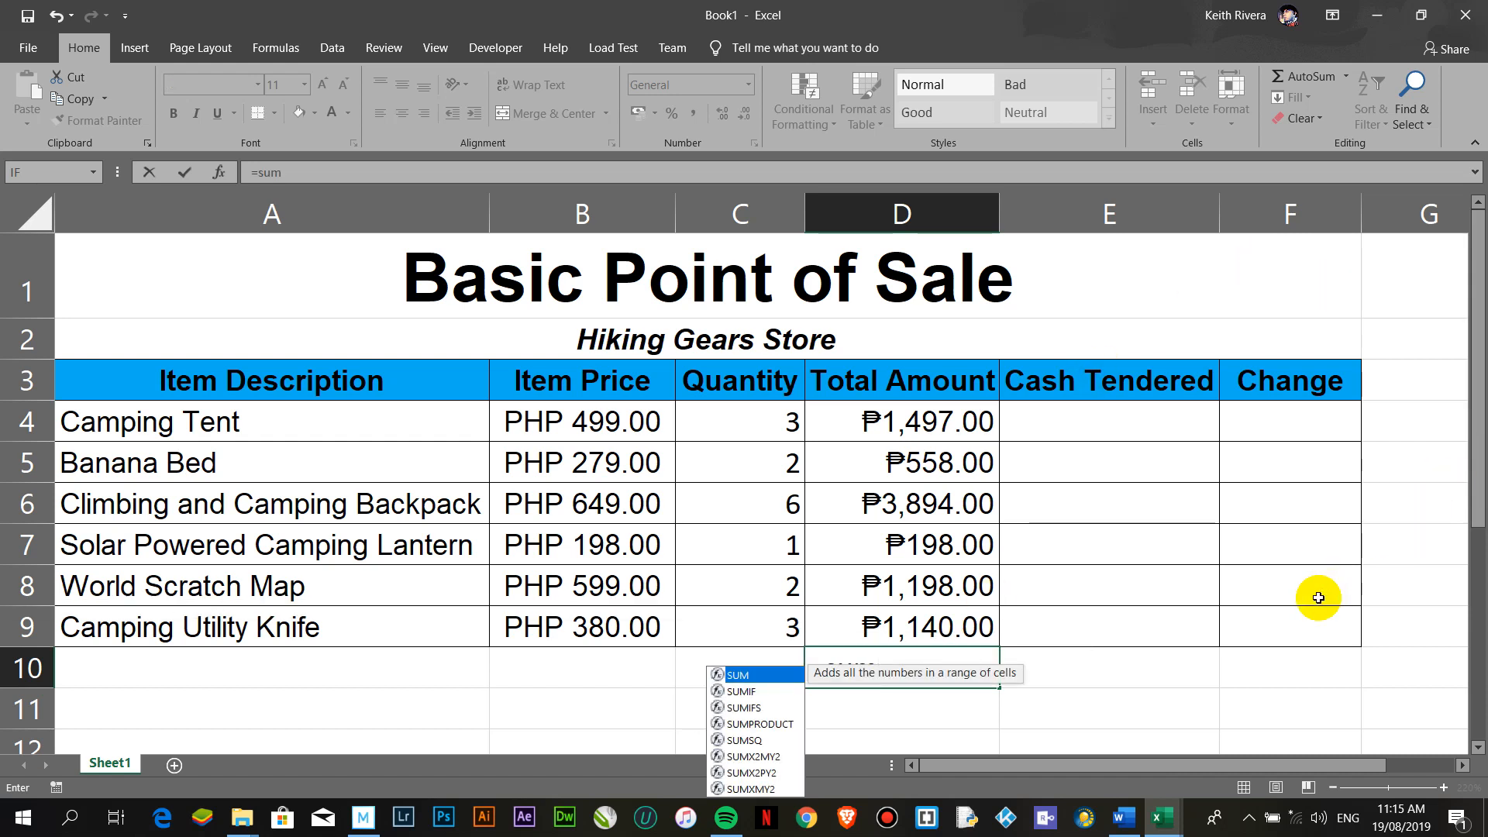
type("(")
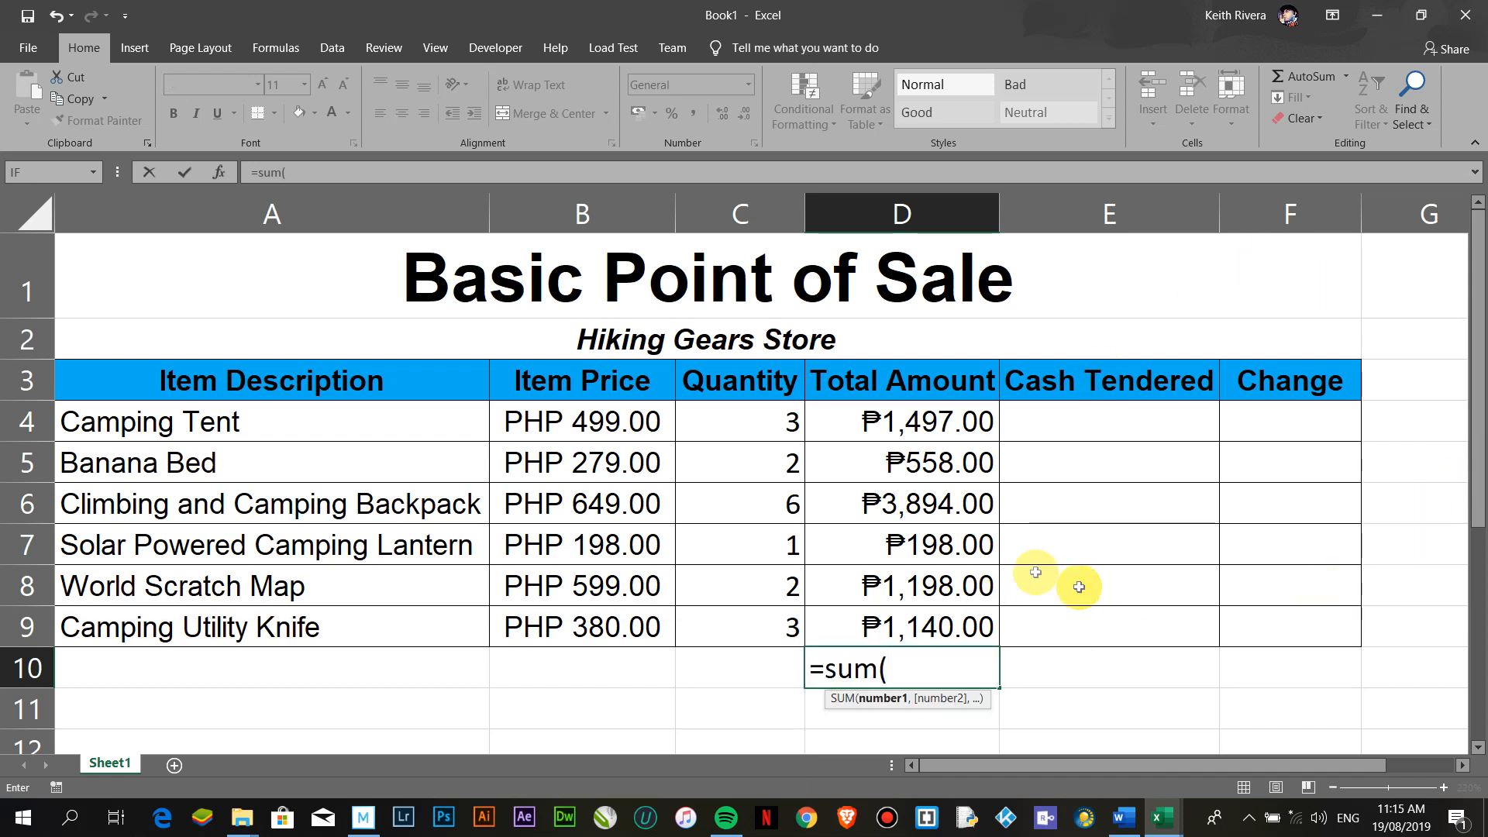
left_click_drag(842, 420, 870, 618)
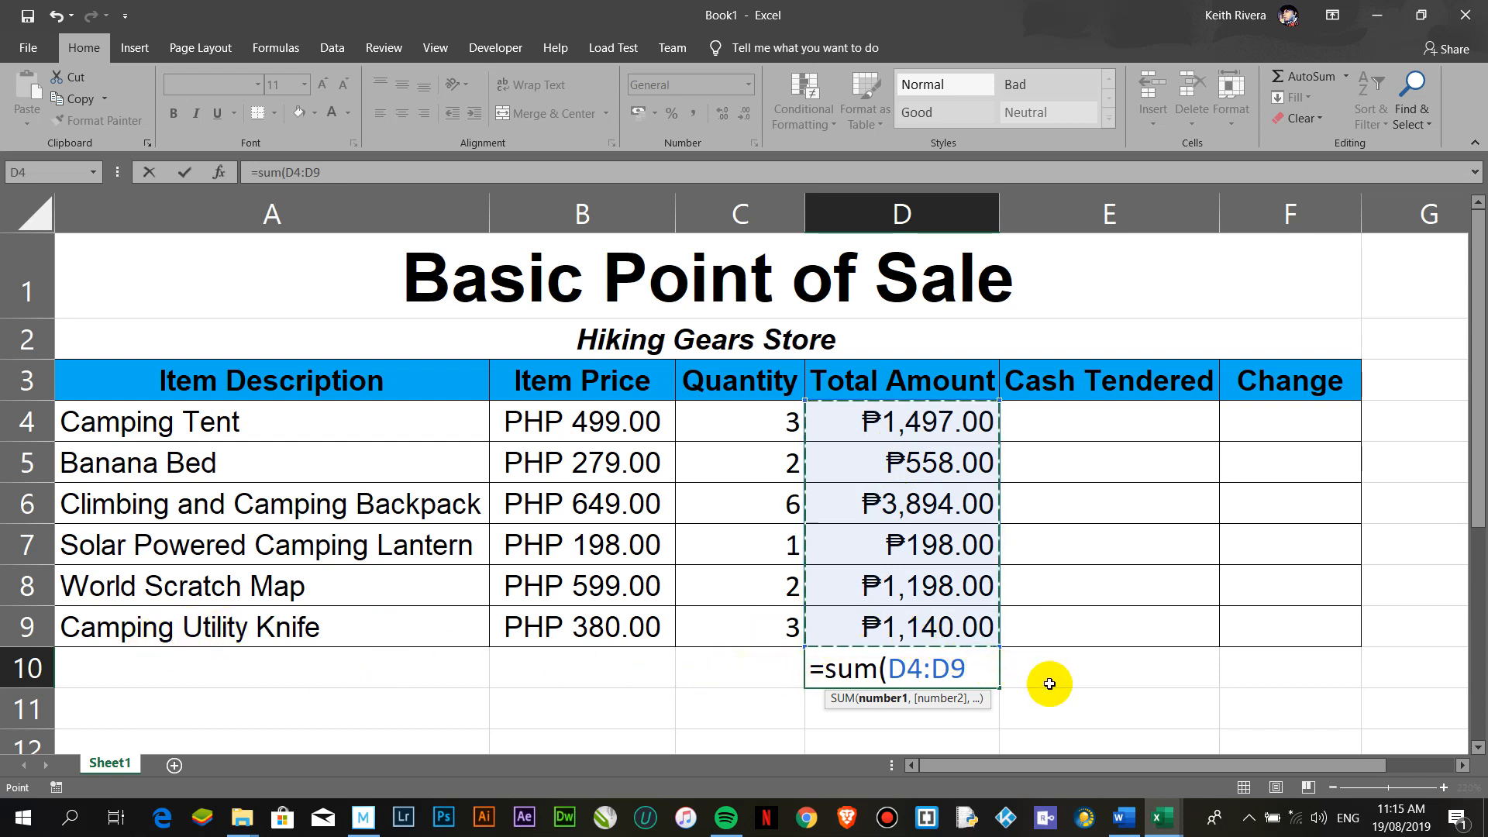
type(")")
key("Return")
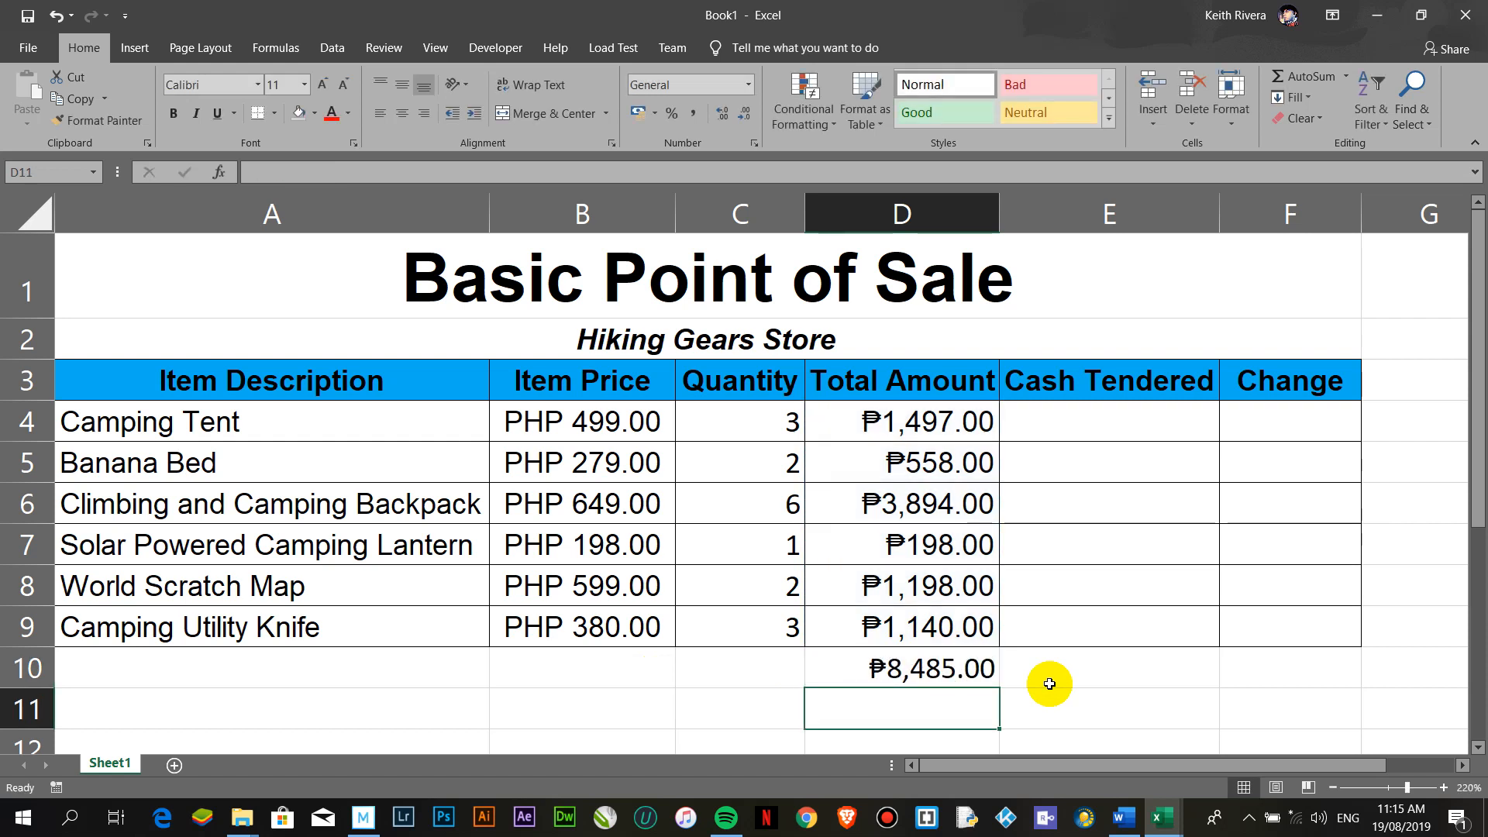
left_click(965, 671)
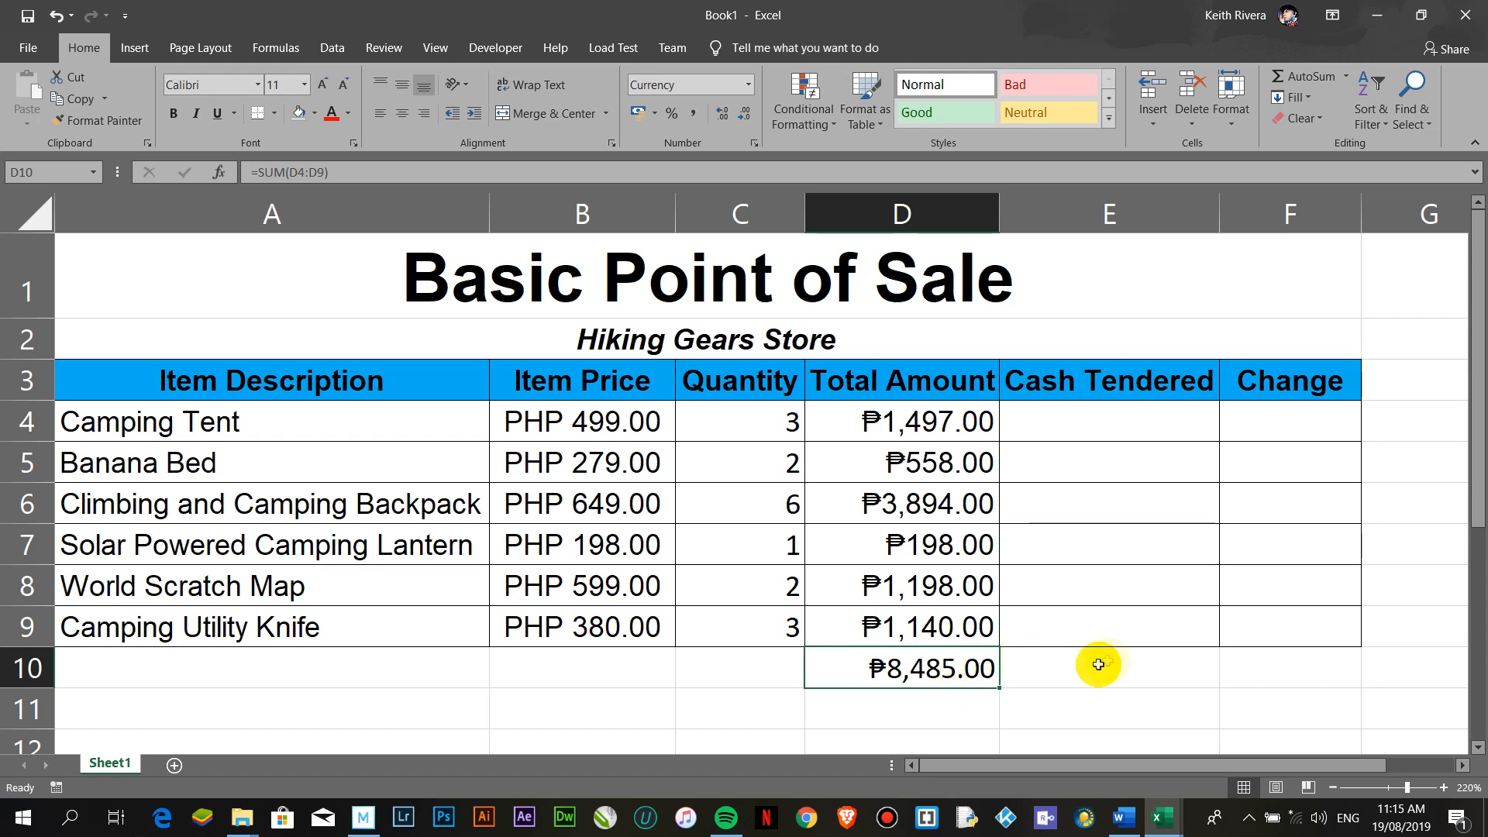
Step: Enter a cash tendered amount of 9000 in E10, beside the grand total
left_click(1147, 415)
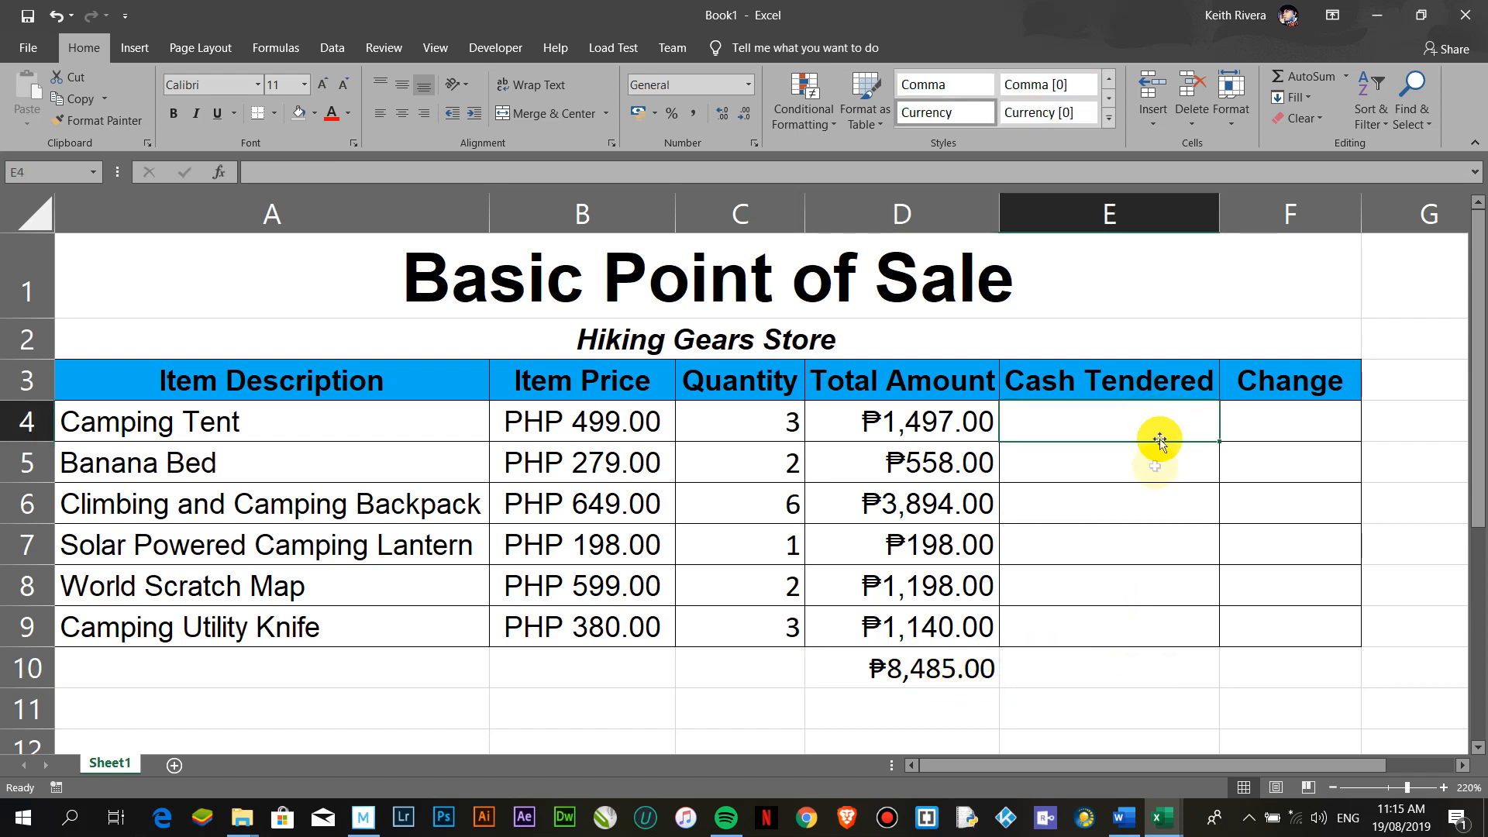
left_click(1113, 667)
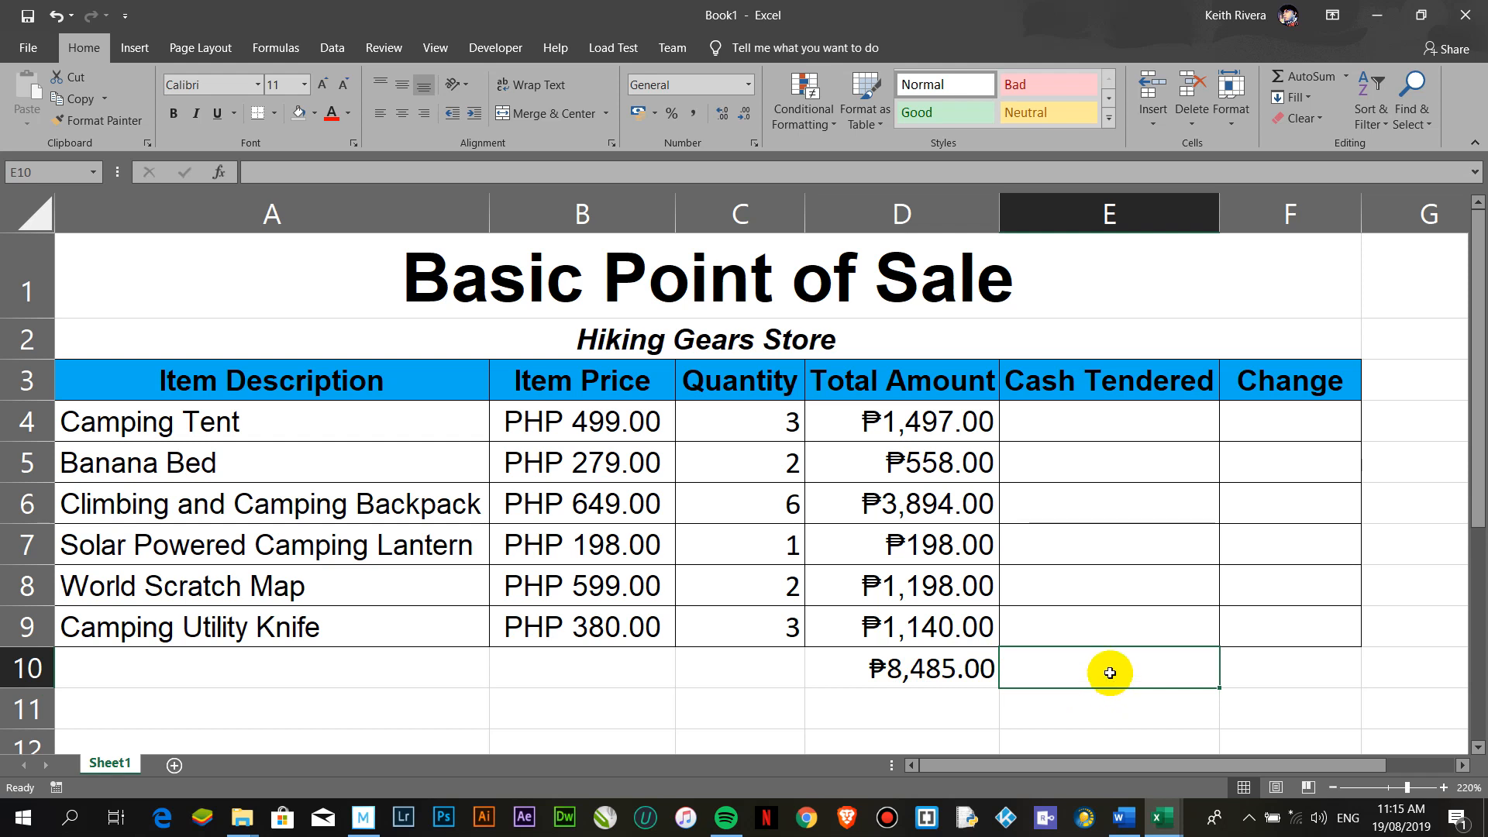
type("9000")
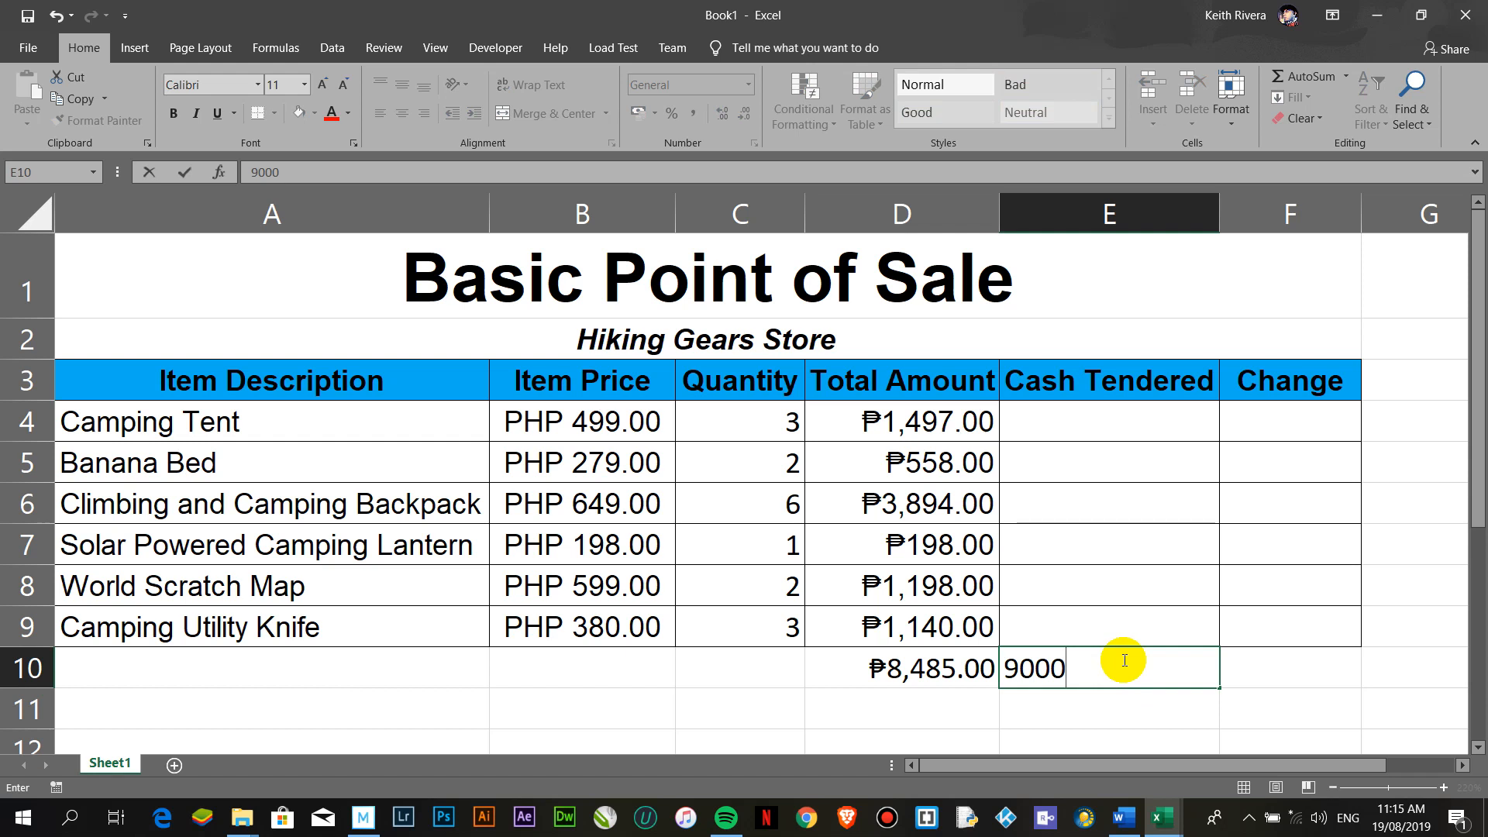
key("Return")
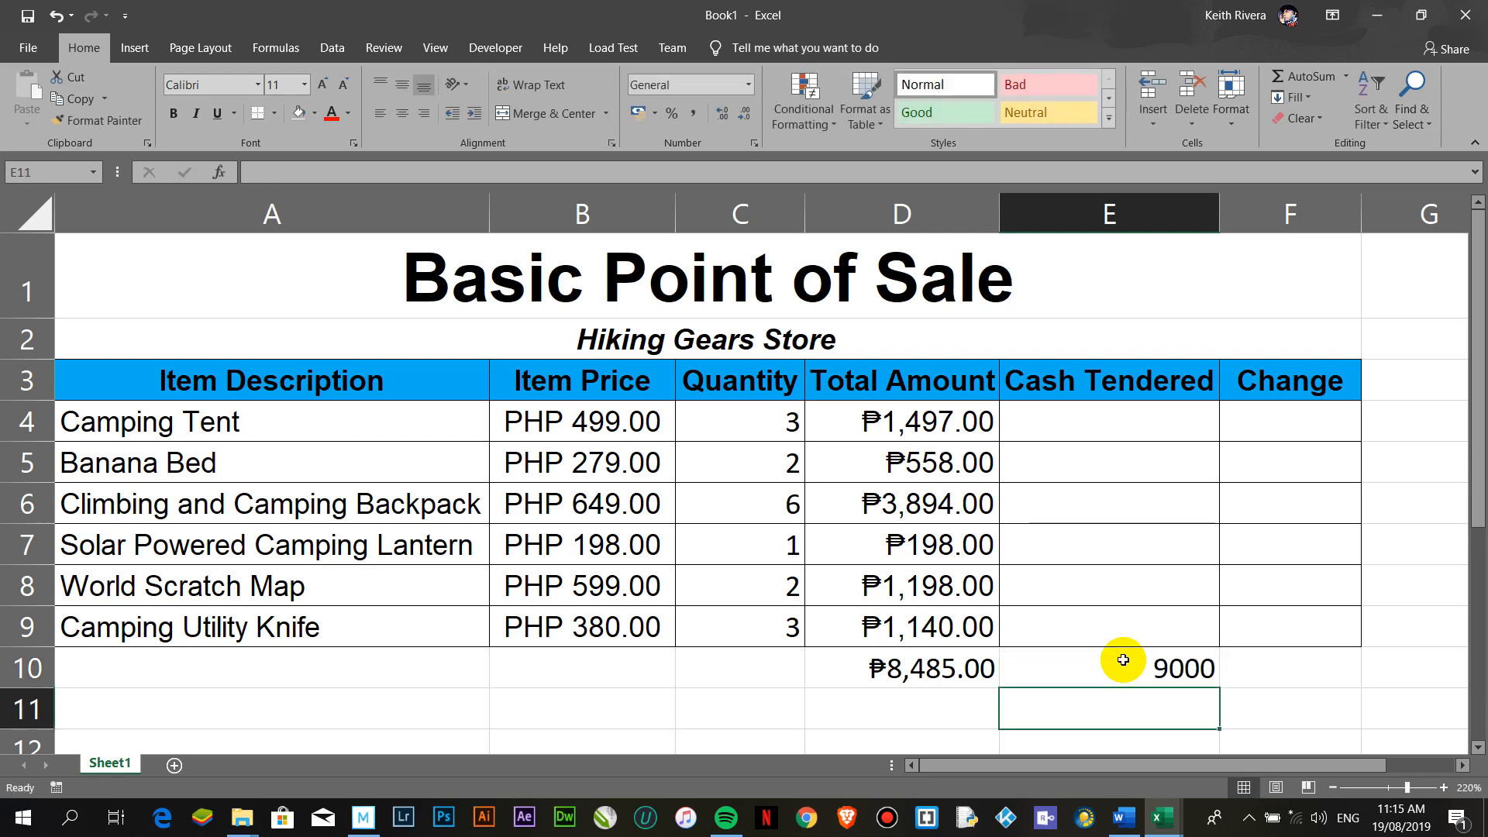
Step: Copy the currency formatting of the grand total in D10 to the cash tendered amount in E10 with Format Painter
left_click(1123, 660)
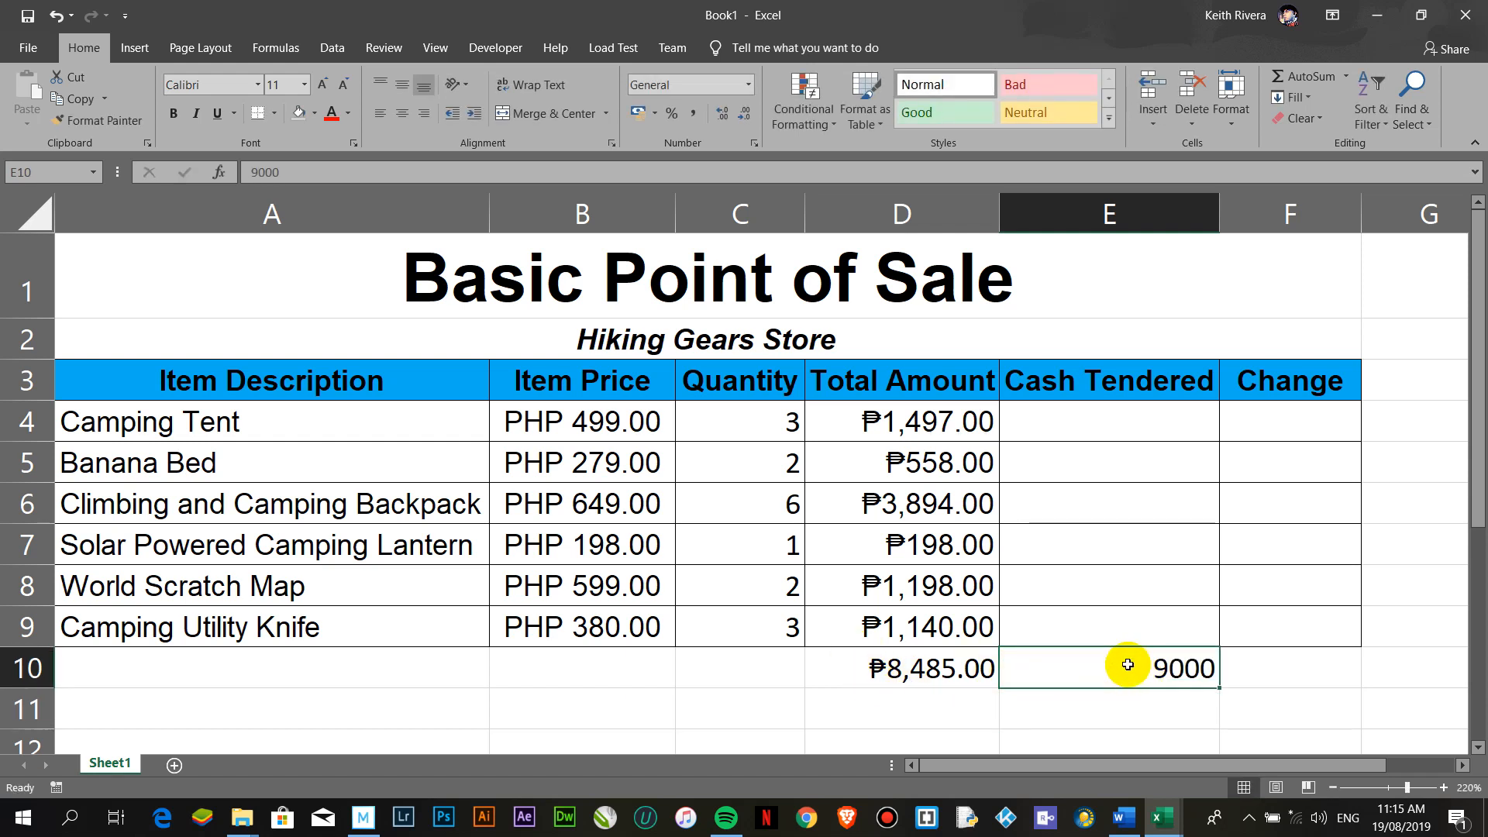
left_click(953, 664)
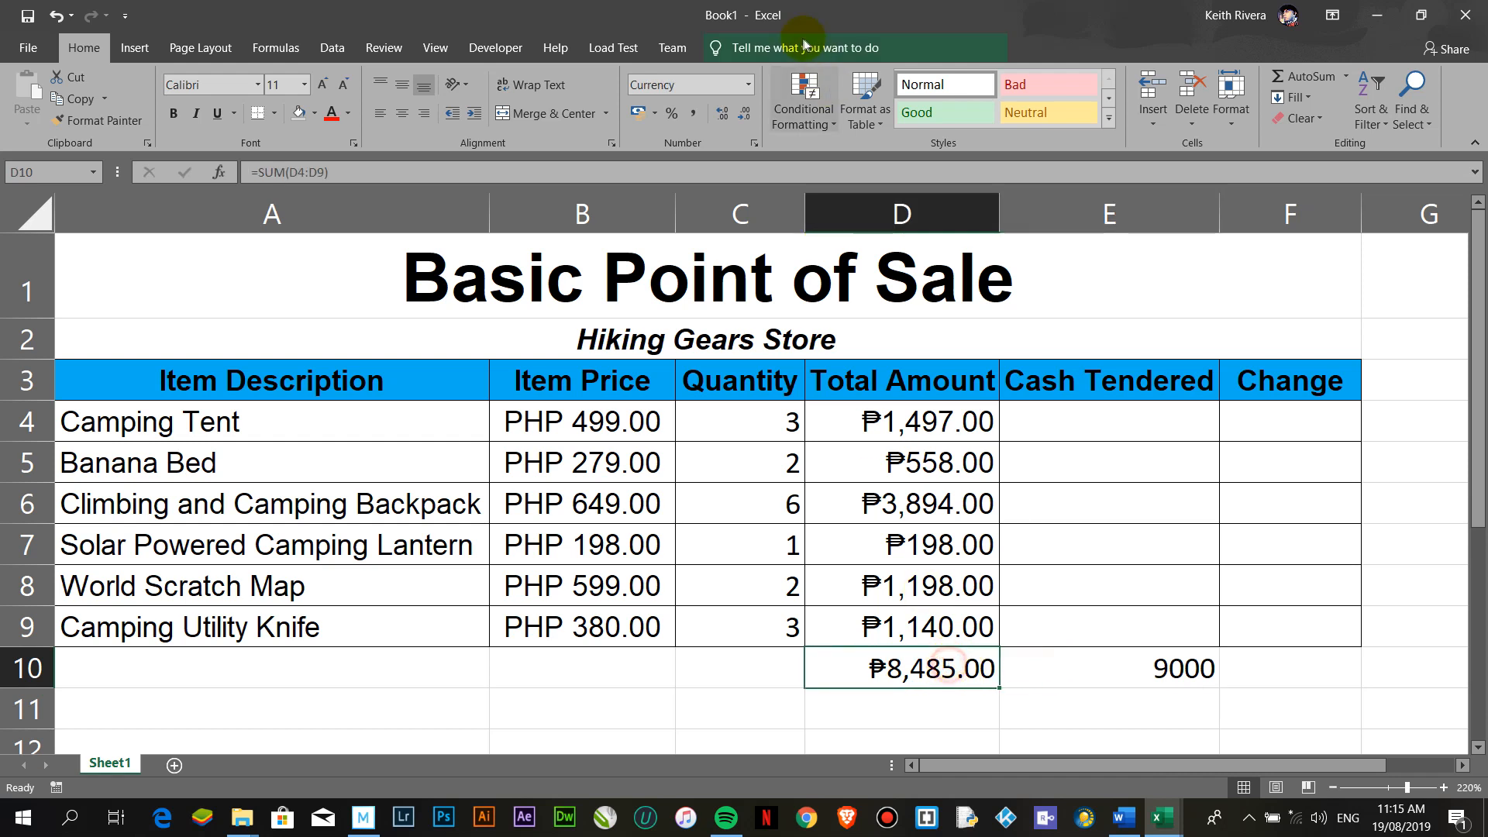
left_click(1102, 662)
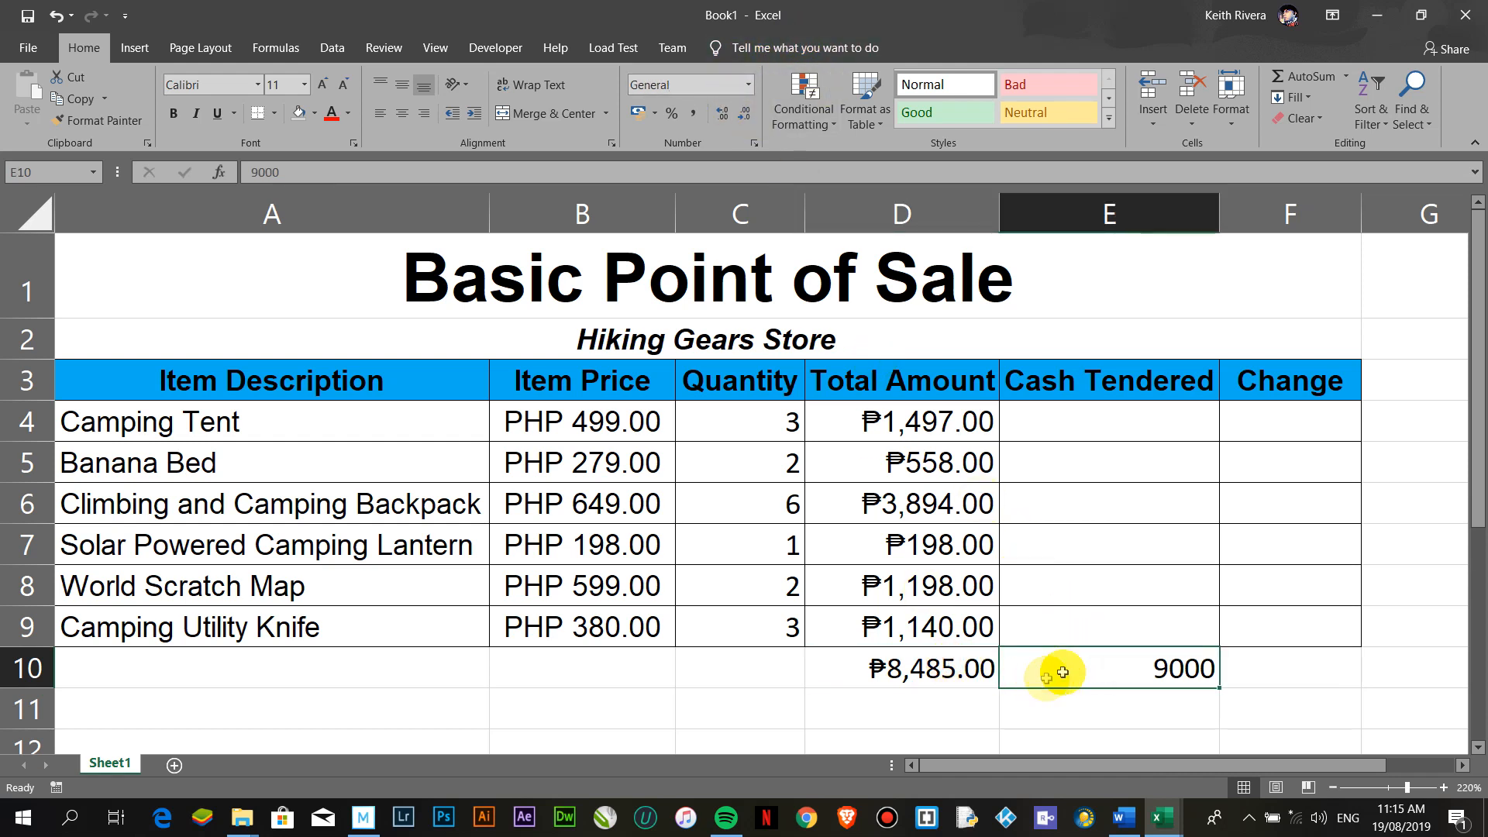
left_click(933, 661)
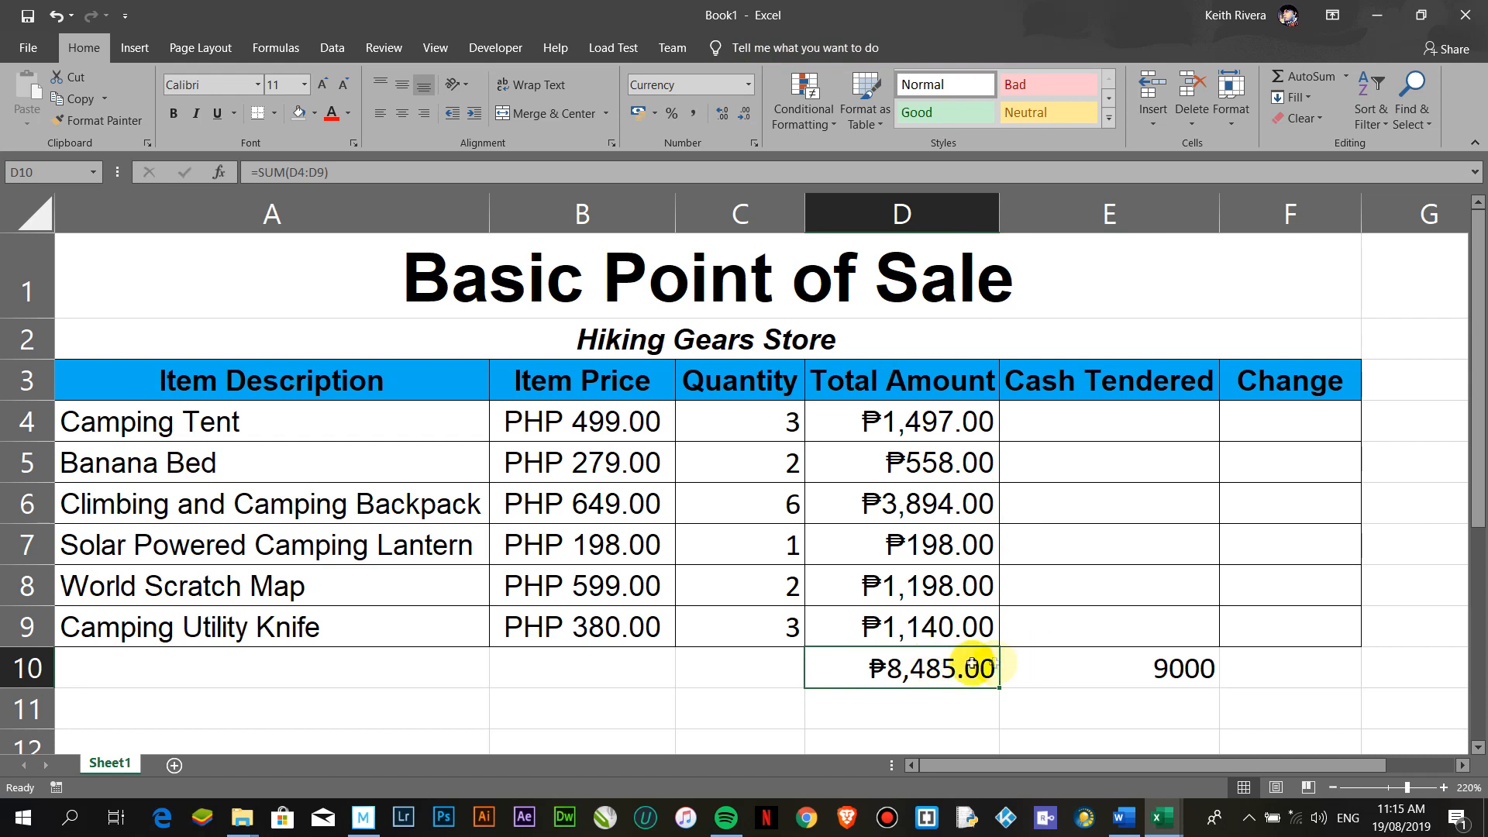
left_click(1145, 680)
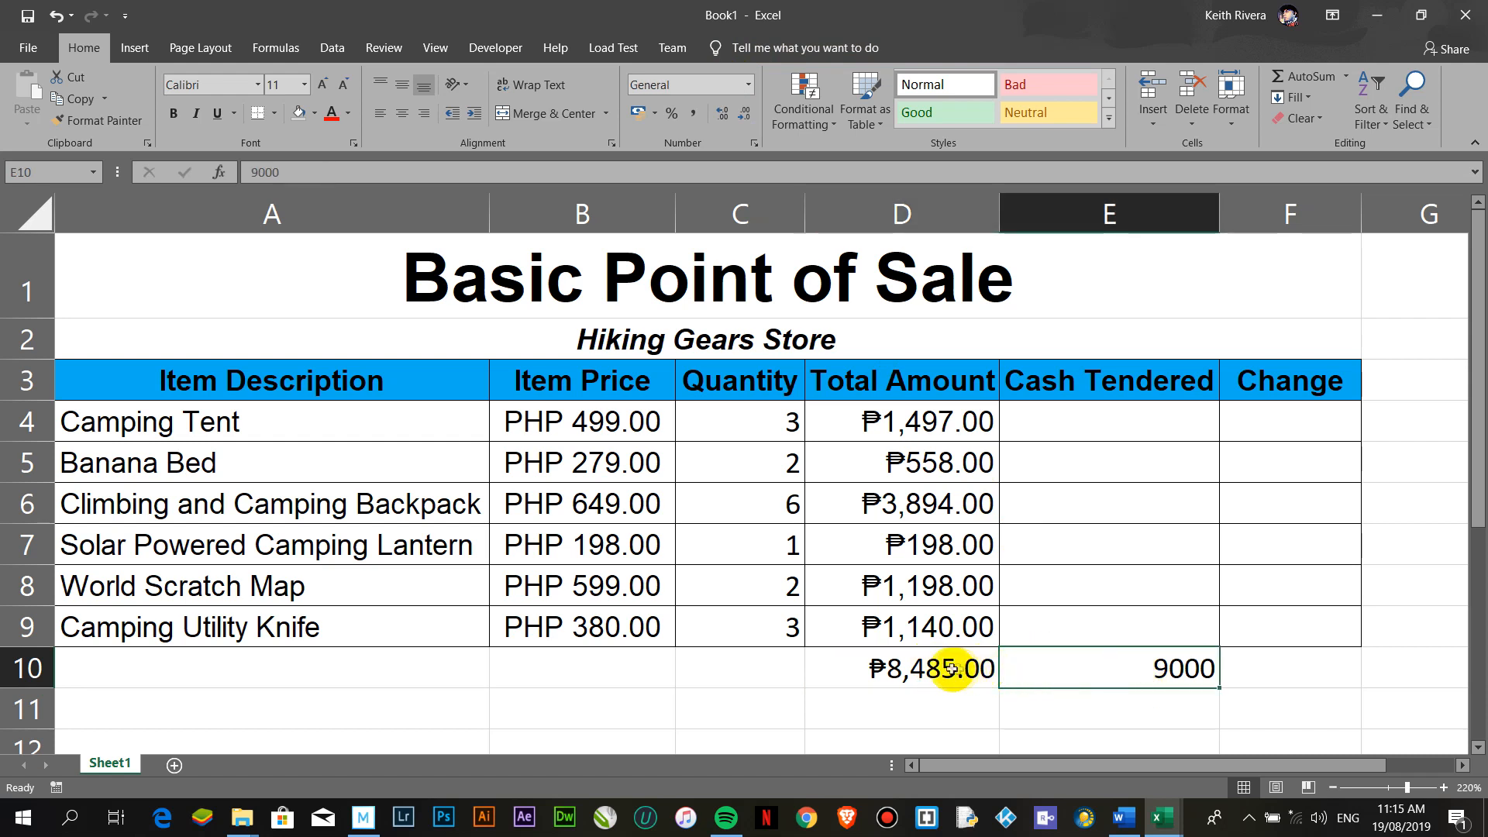
left_click(896, 676)
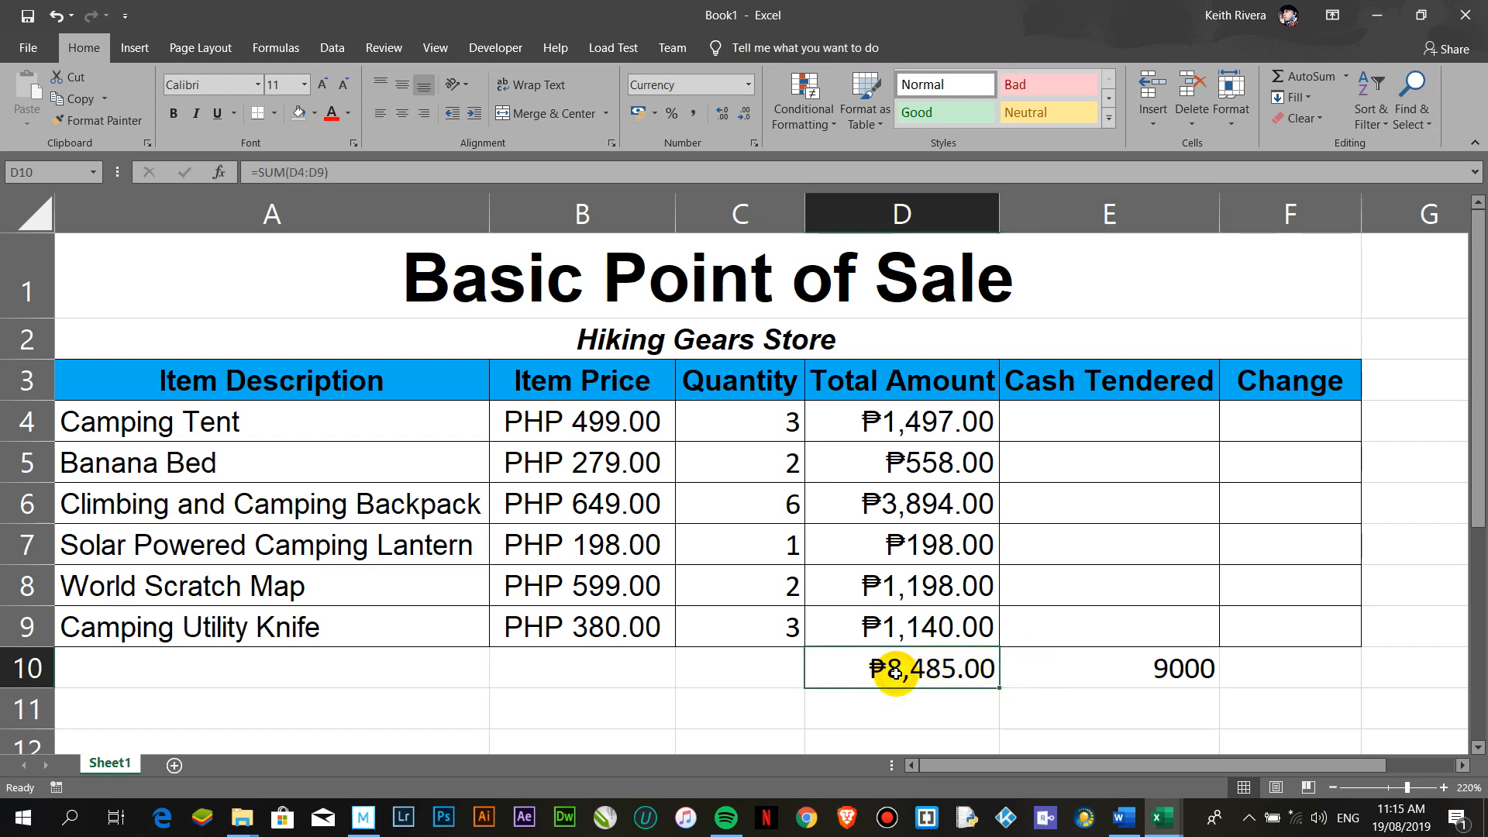
left_click(118, 121)
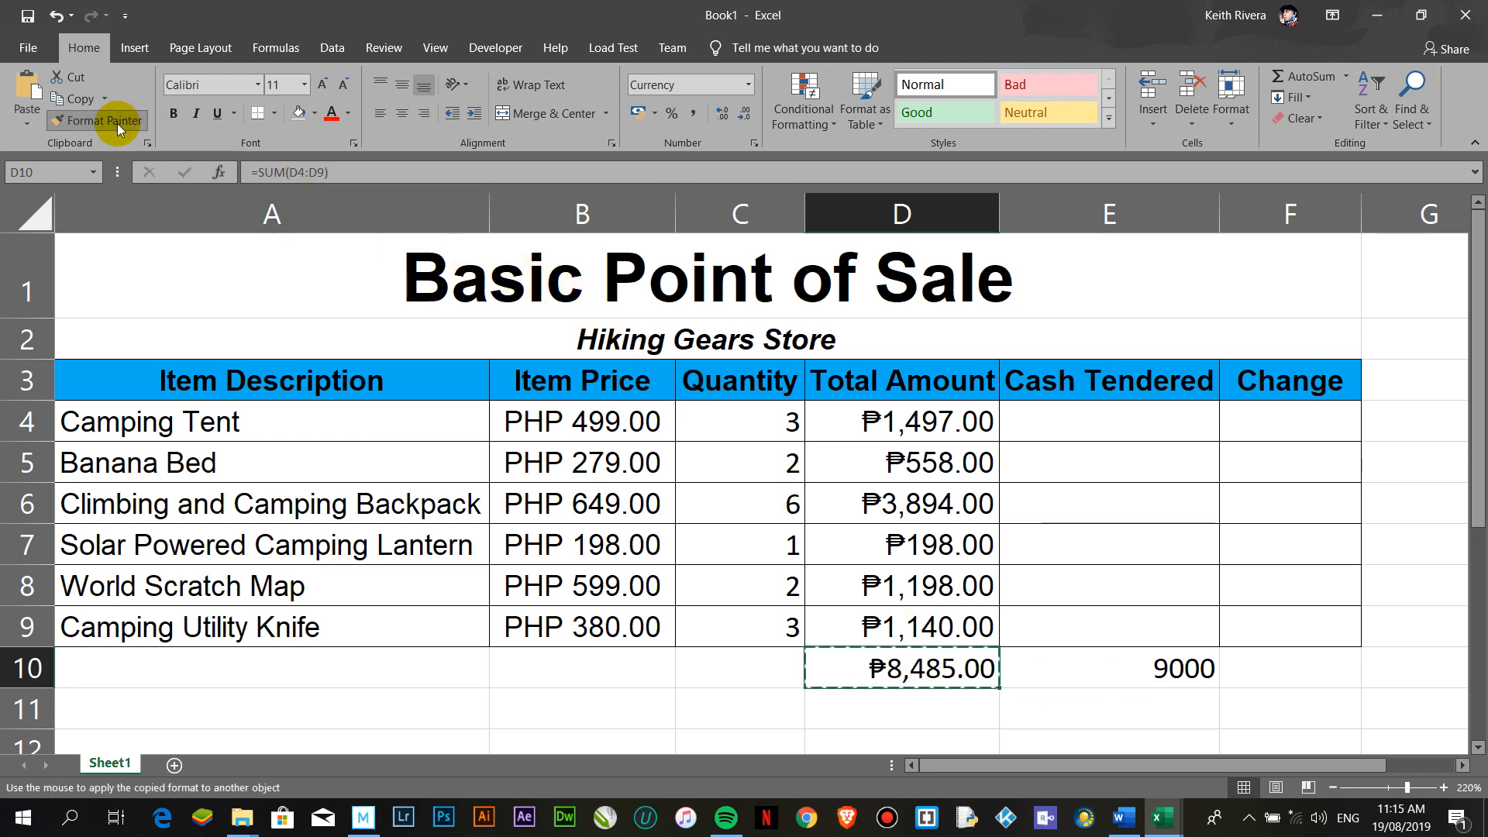
left_click(1072, 665)
left_click(1046, 701)
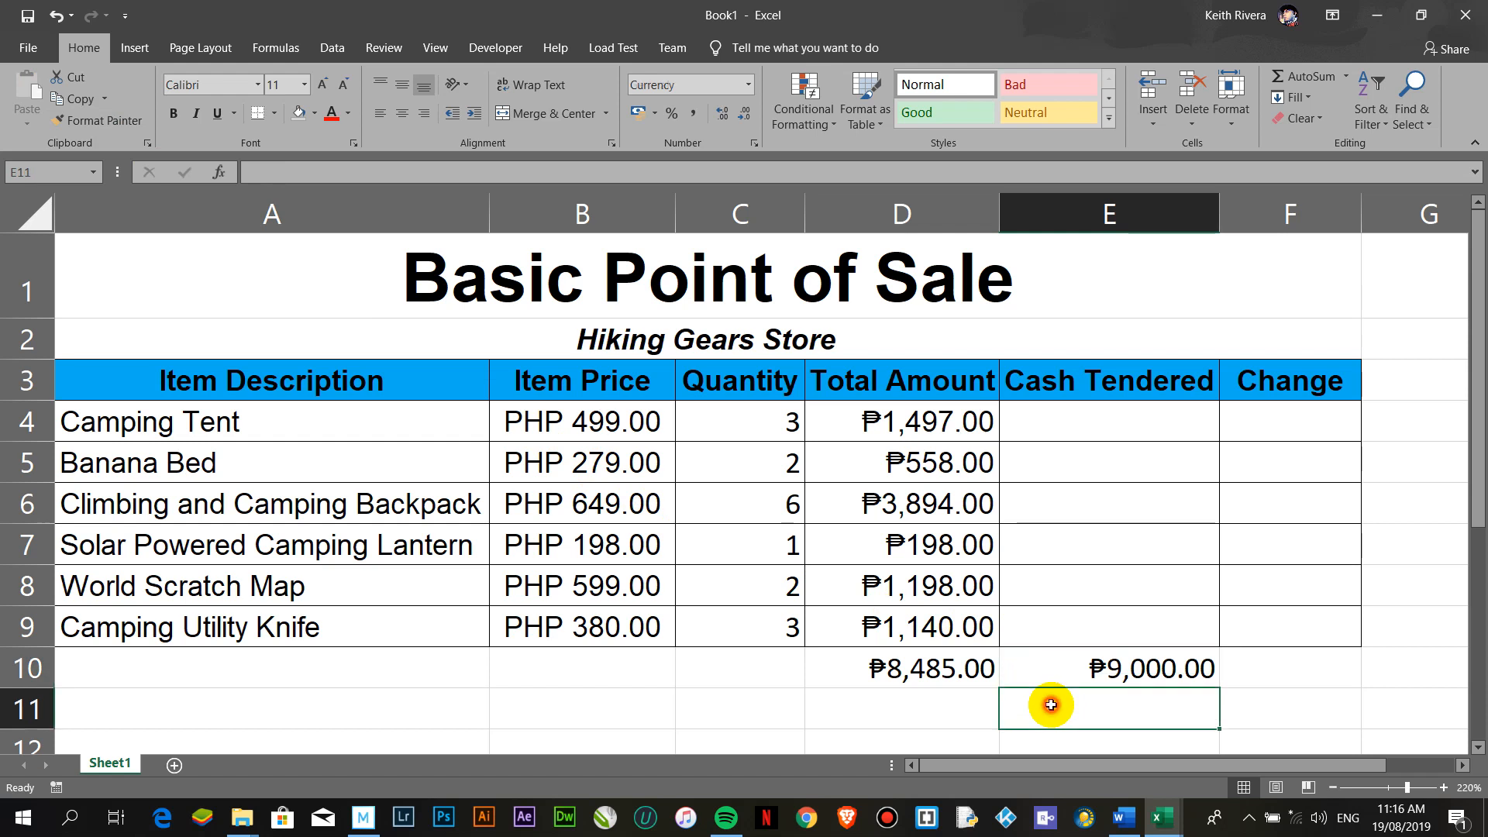
Step: Calculate the change in F10 by subtracting the grand total from the cash tendered with the formula =E10-D10
left_click(917, 670)
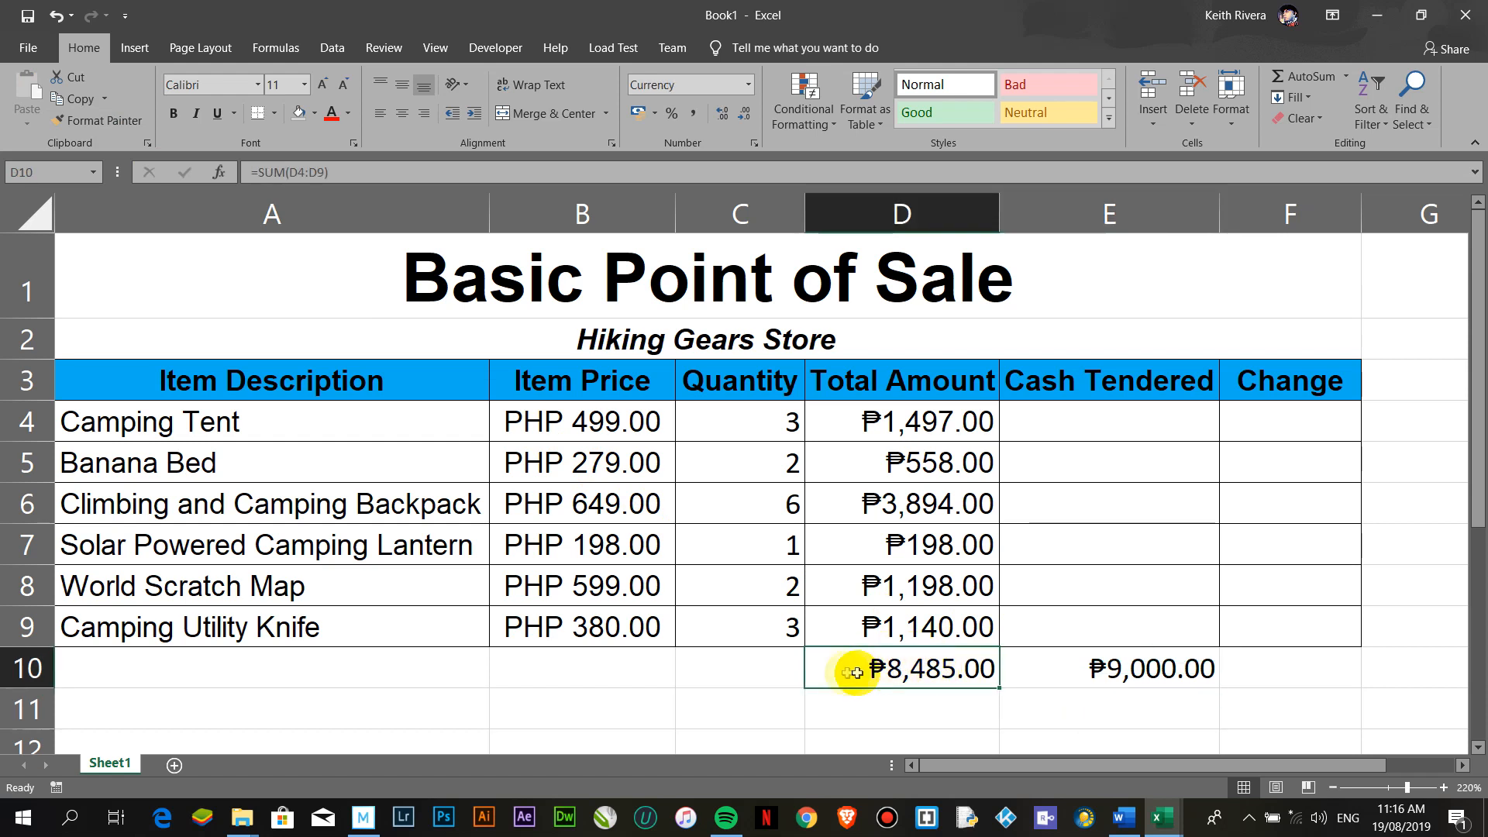
left_click(1113, 667)
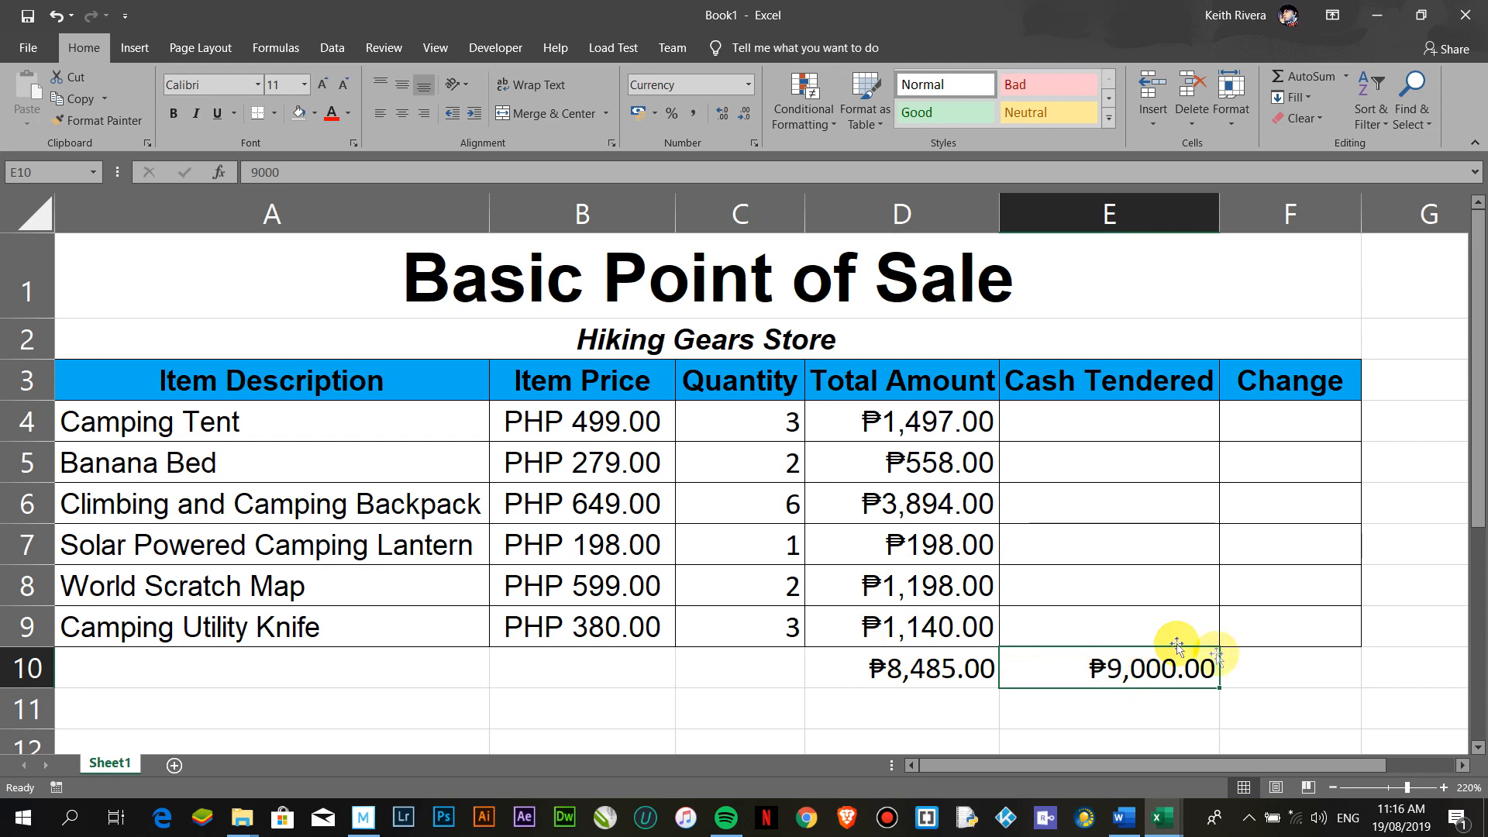
left_click(1267, 673)
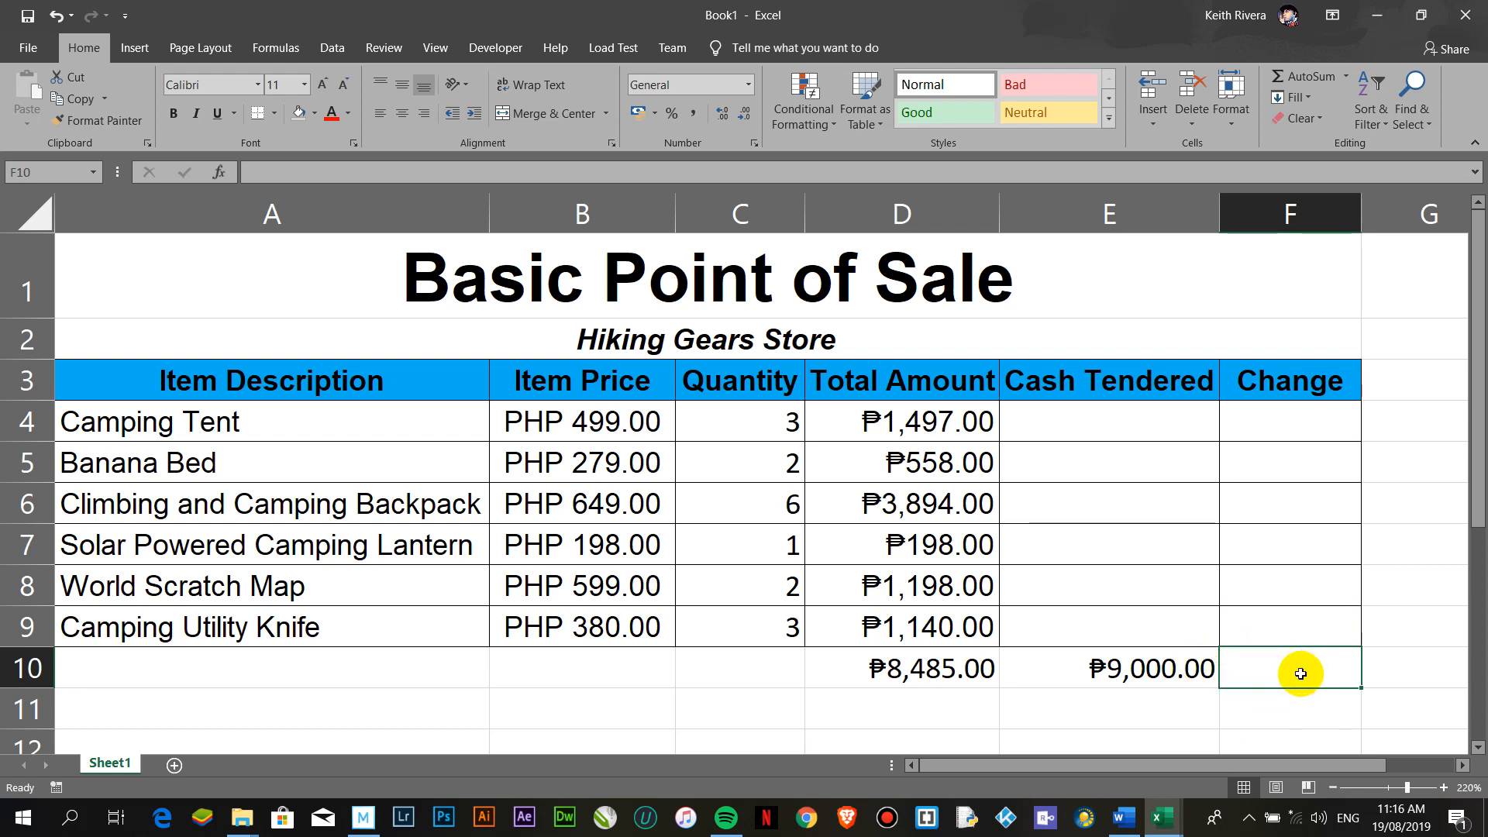
type("=")
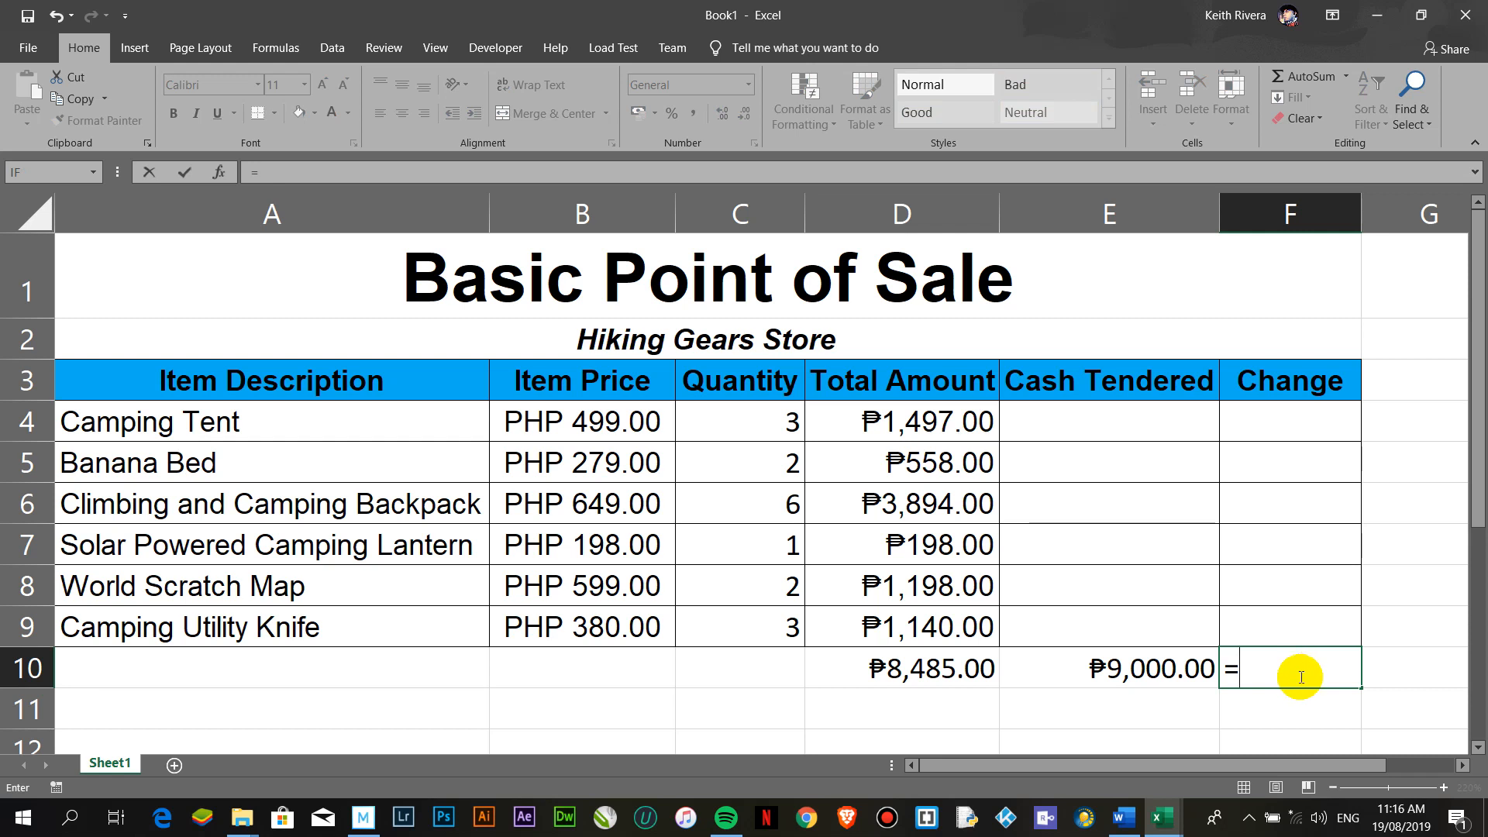
left_click(1158, 668)
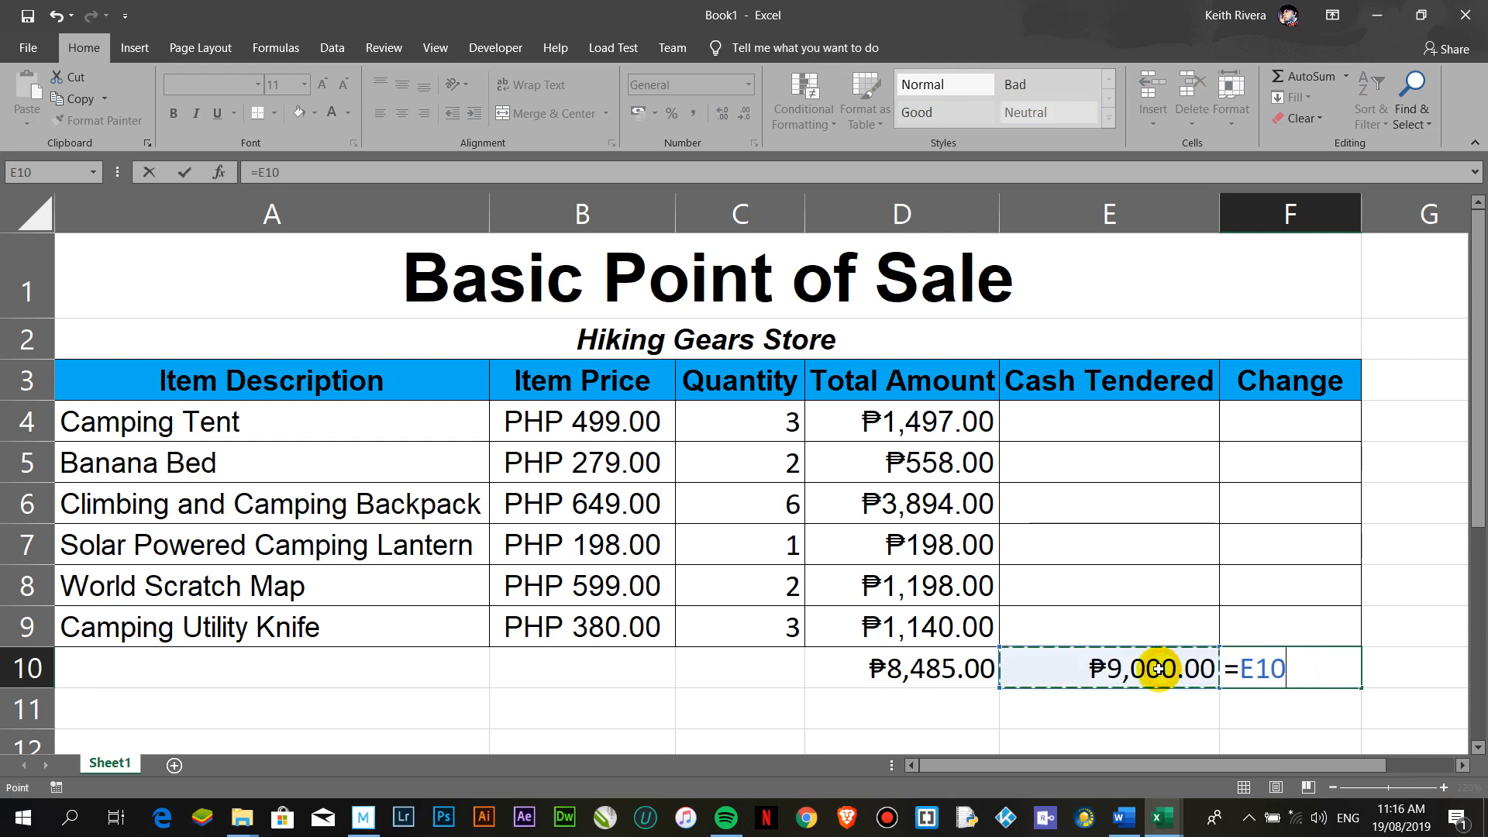
type("-")
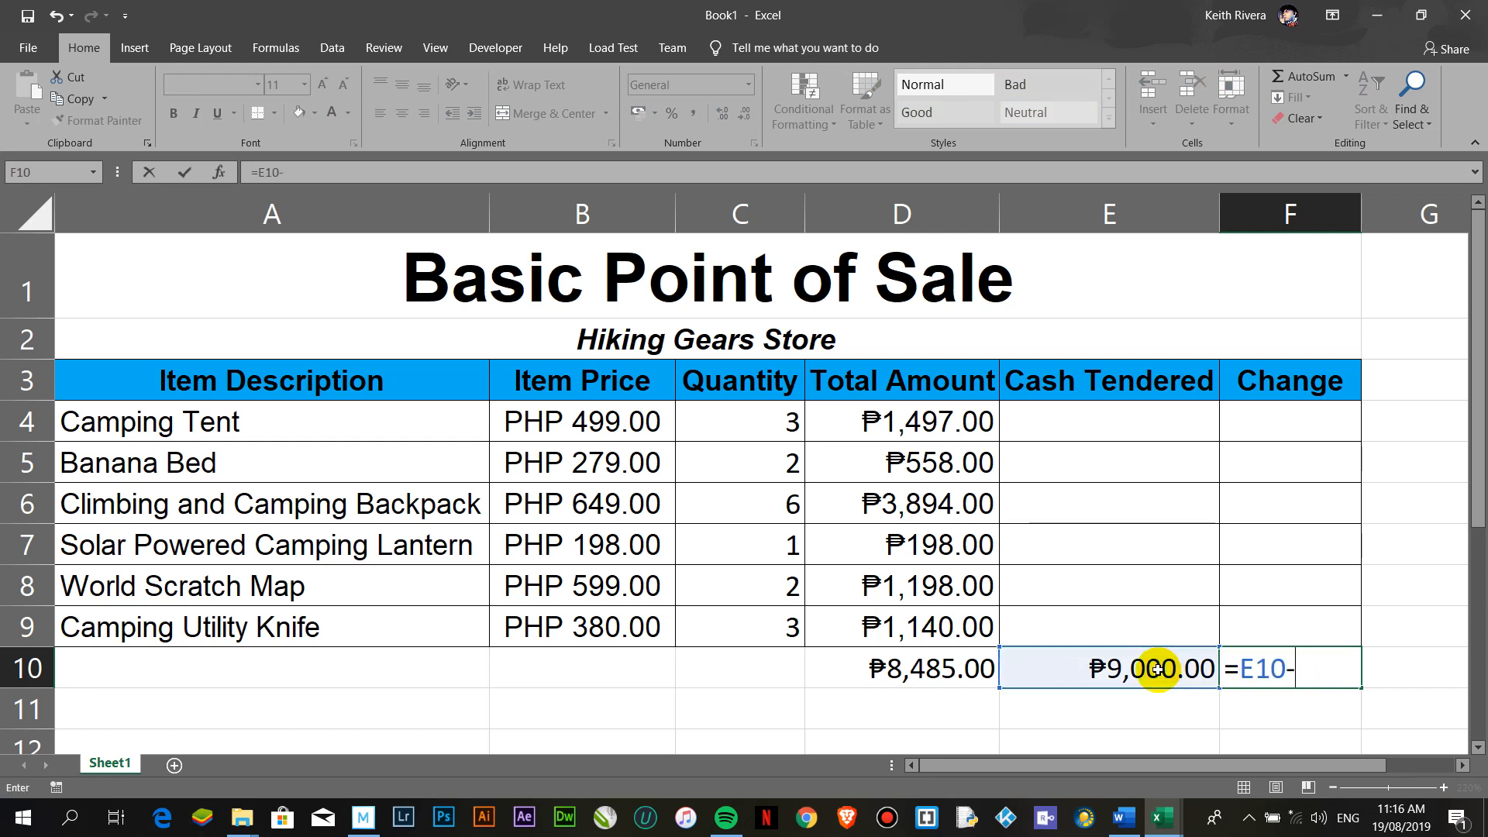
left_click(919, 673)
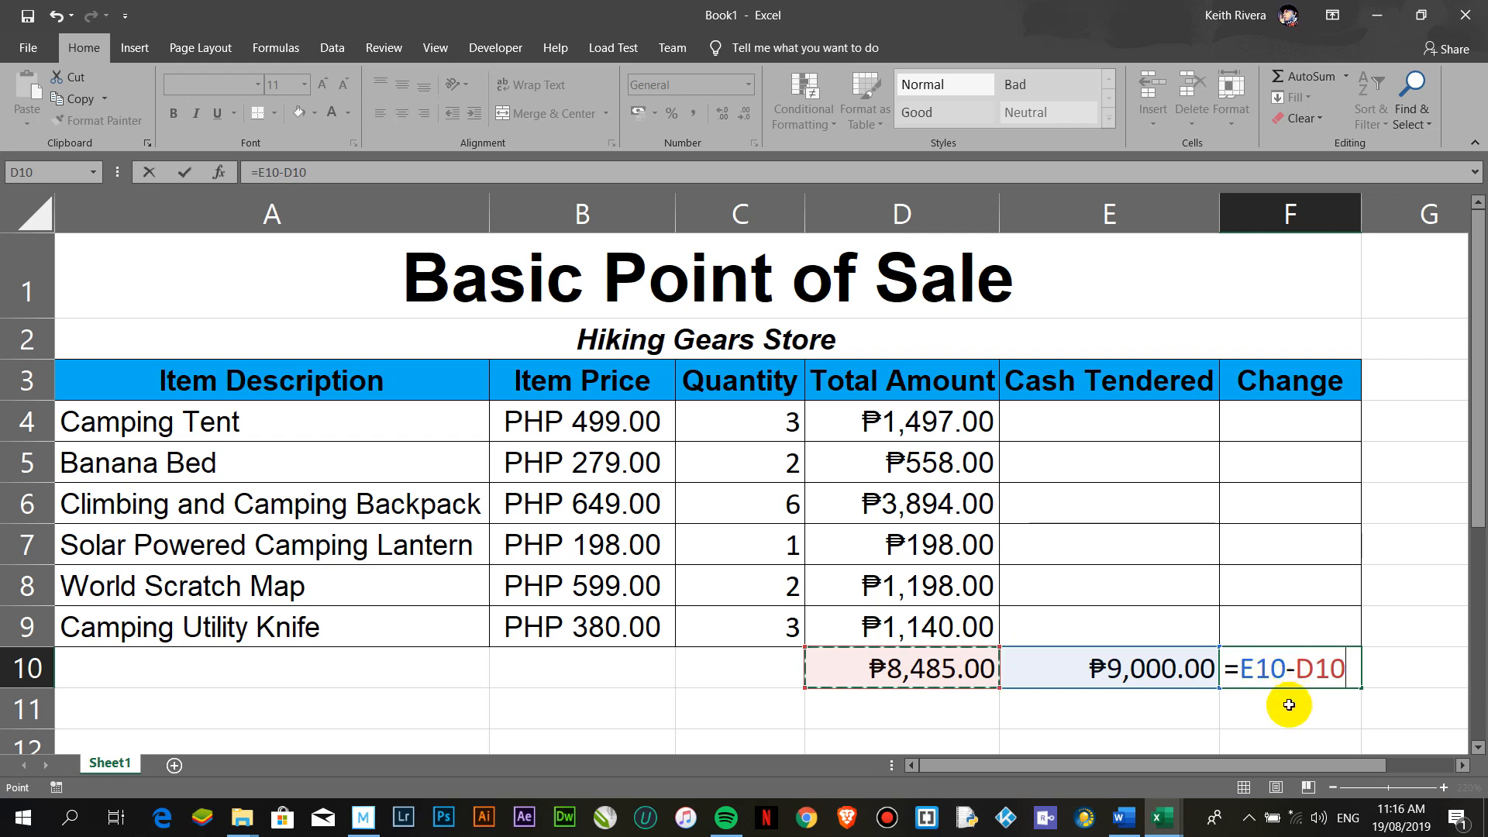
key("Return")
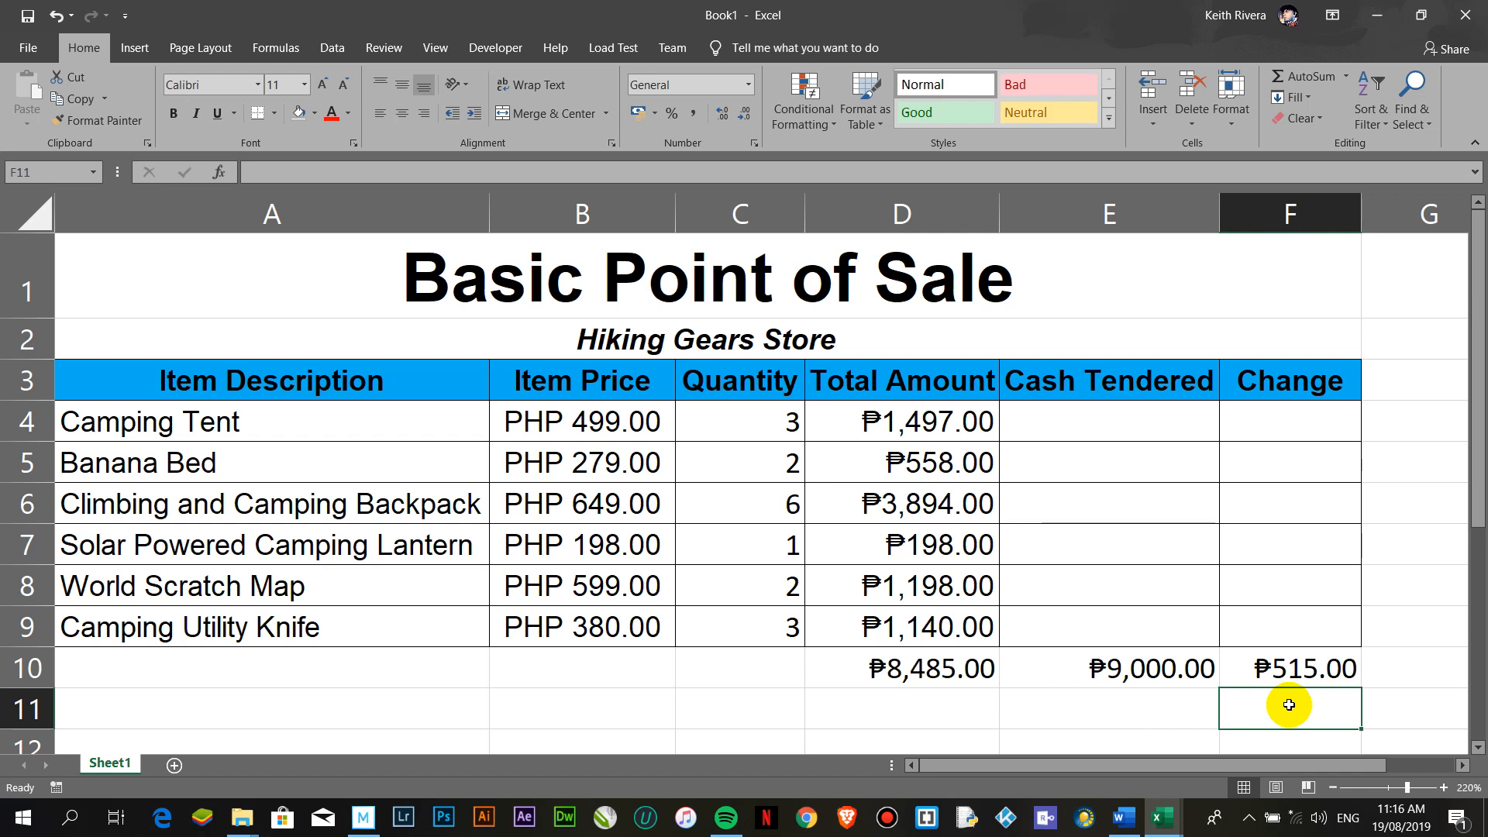
left_click(1268, 668)
left_click(1190, 717)
left_click(1274, 672)
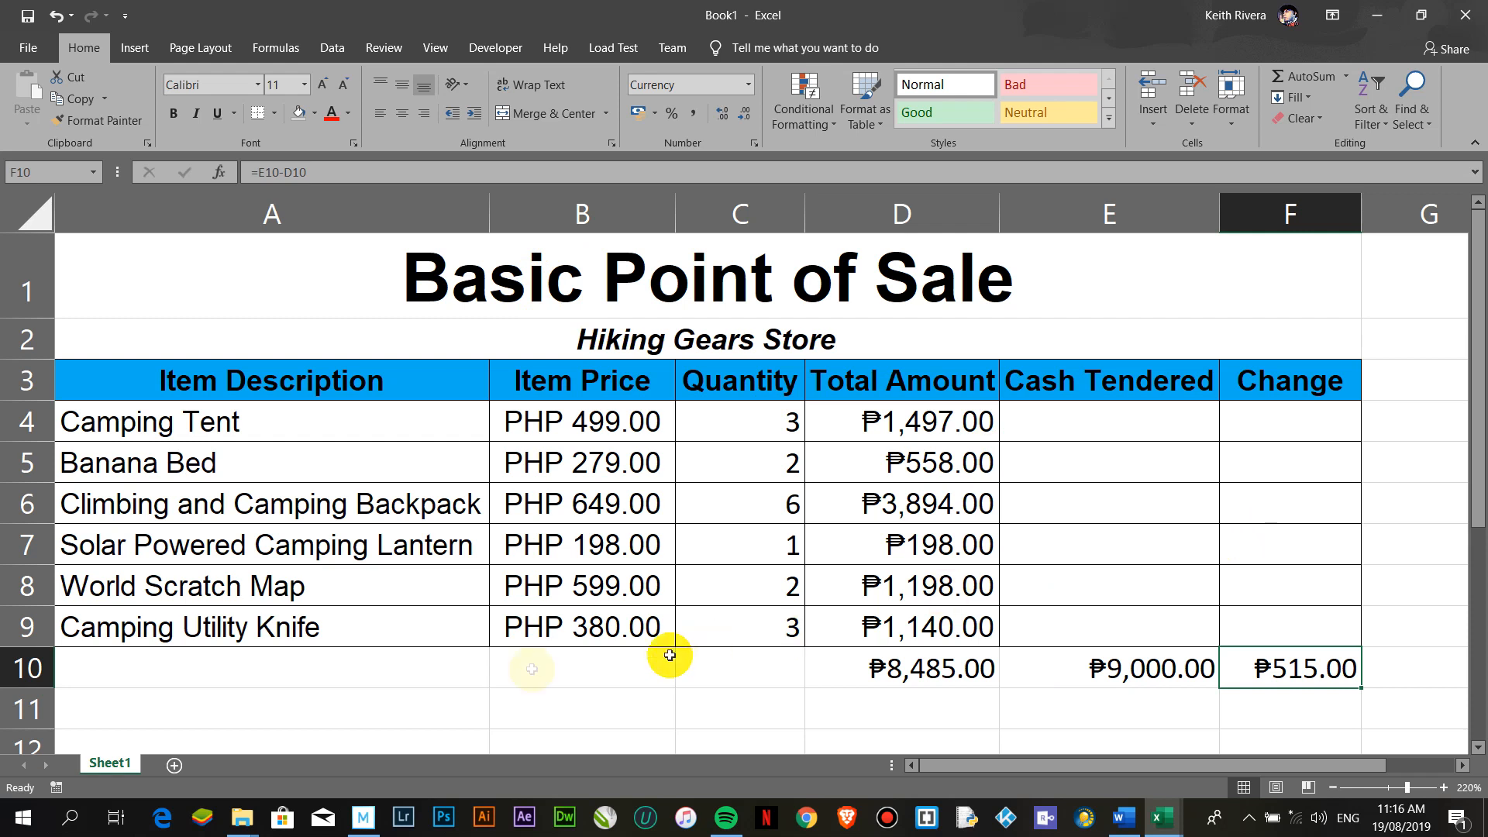
Step: Rename the worksheet Sheet1 as Basic Sales
double_click(107, 765)
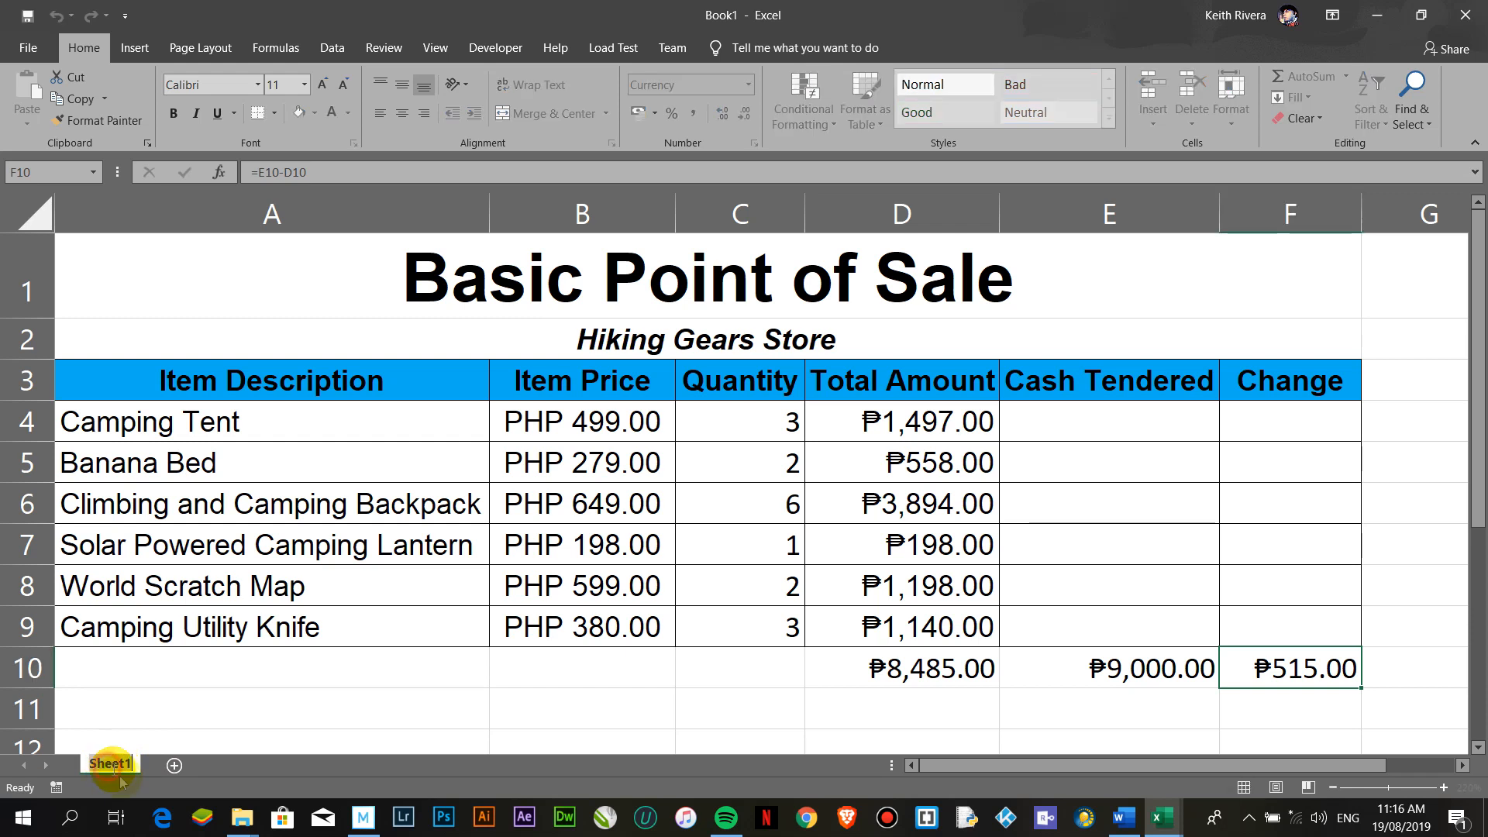
type("Basic Sales")
key("Return")
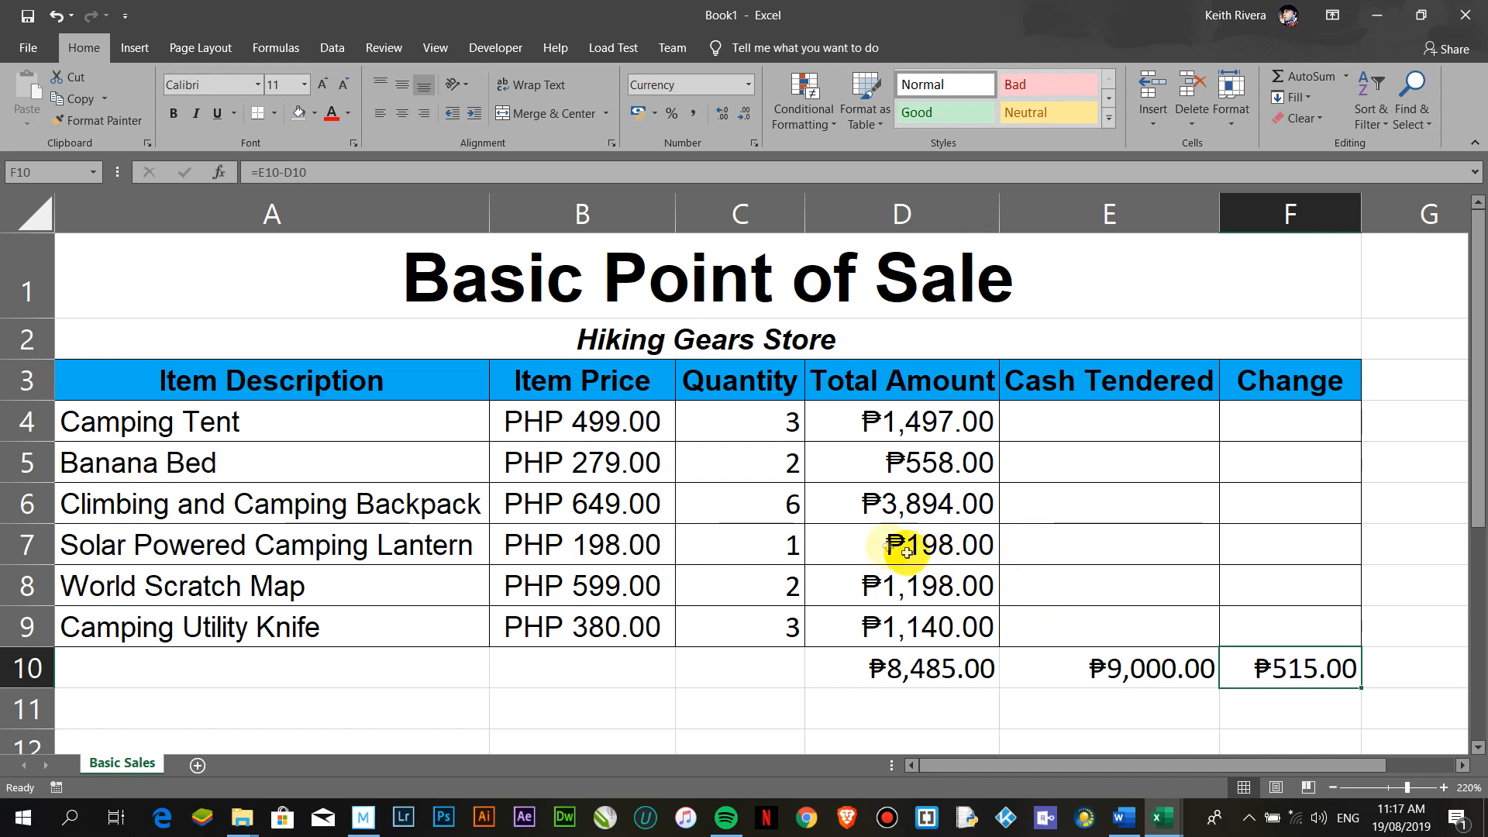
mouse_move(867, 7)
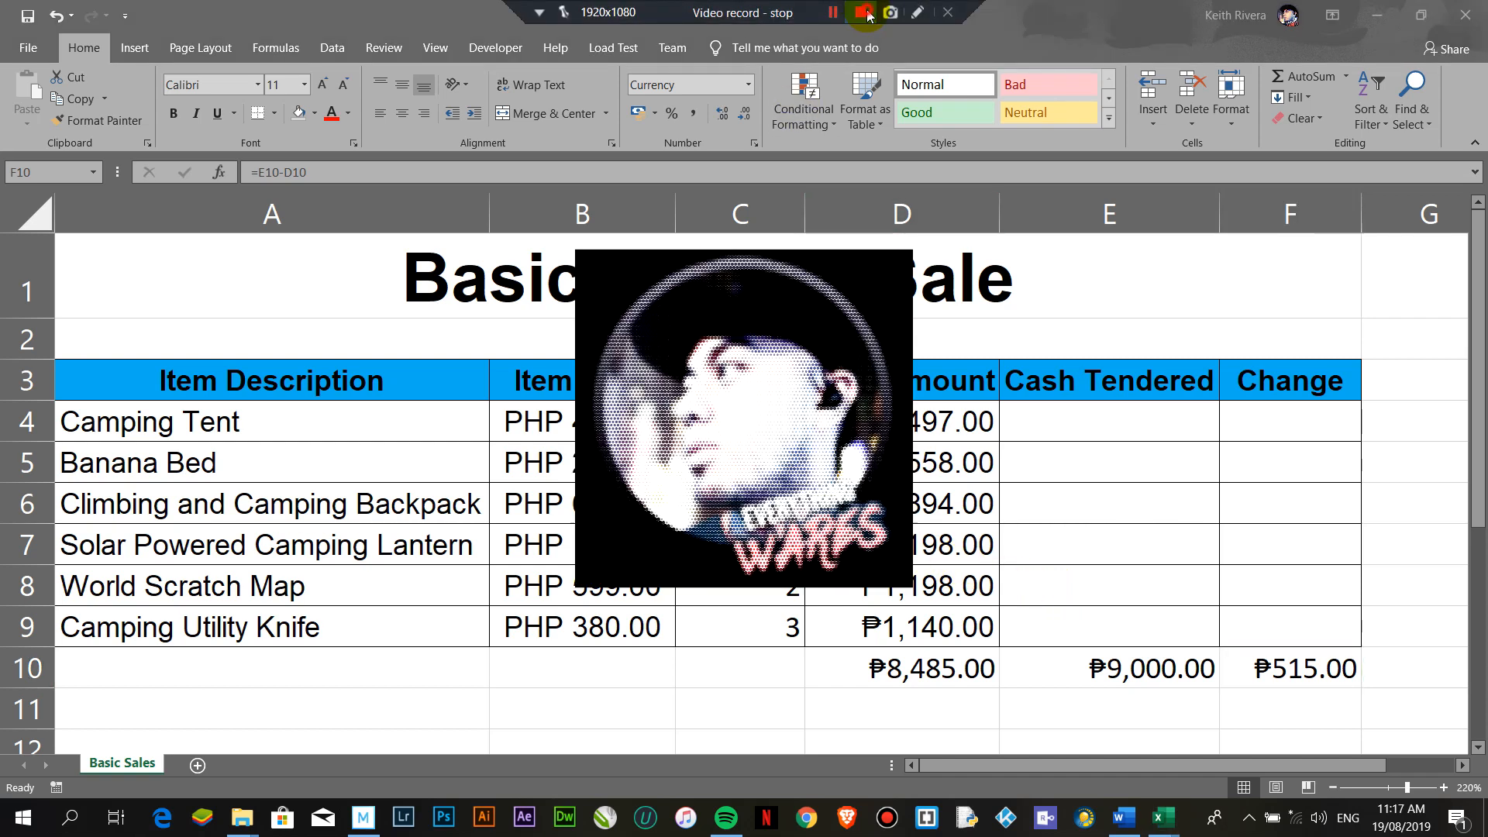